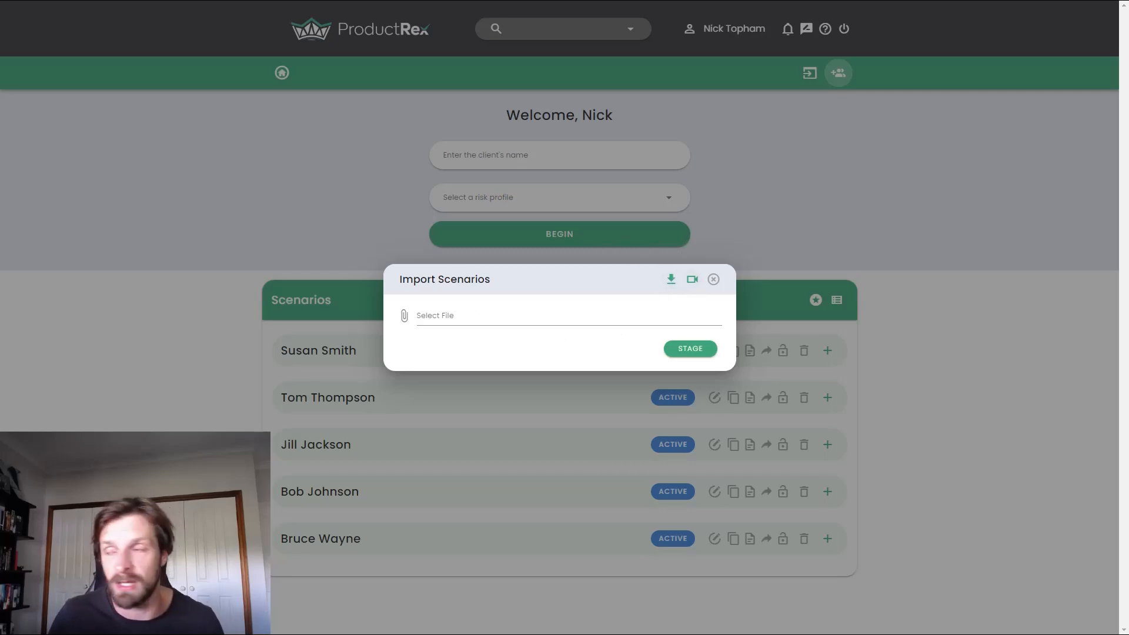
Step: Switch to the Bulk Import Demo workbook in Excel and examine its column headings from Scenario Name to Amount
drag(1128, 94, 628, 53)
drag(855, 595, 1035, 567)
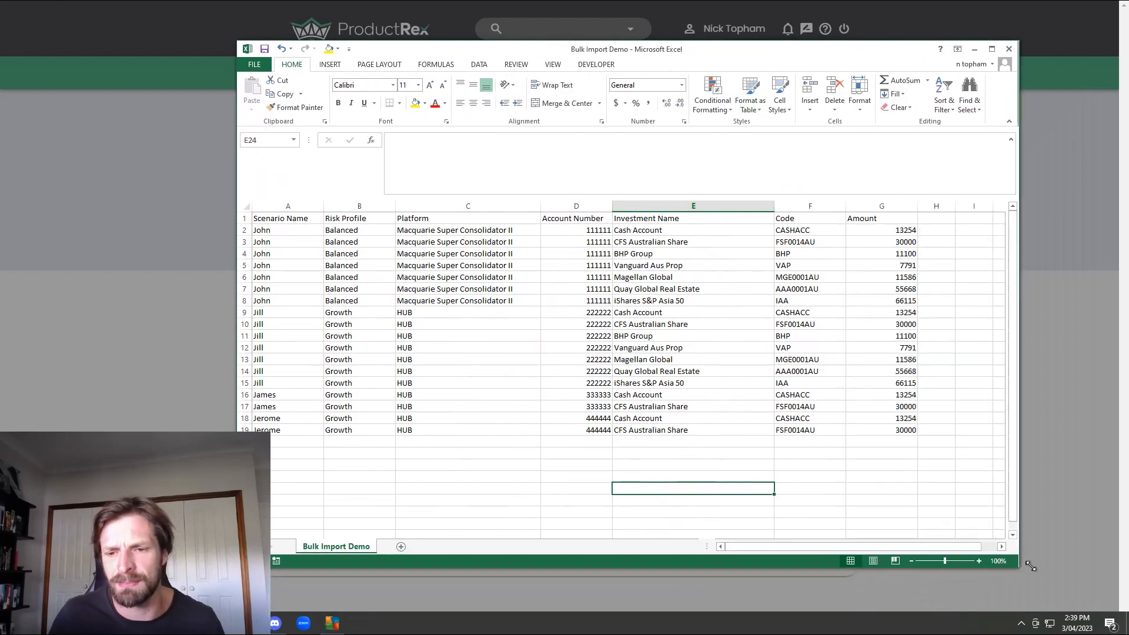
drag(702, 53, 648, 61)
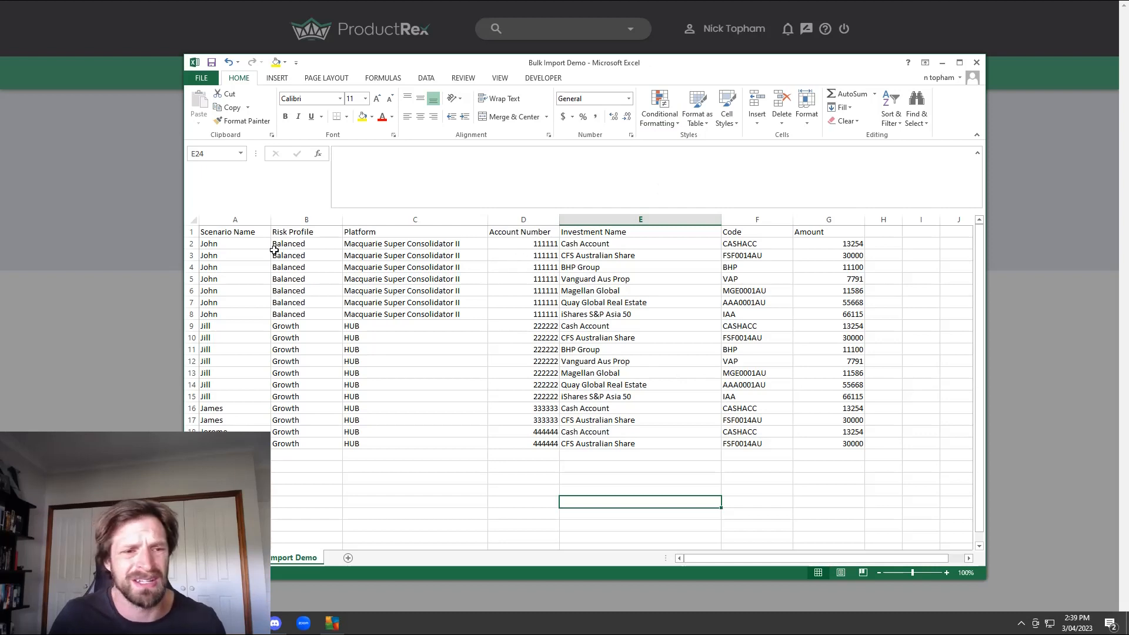
click(213, 236)
click(318, 235)
click(415, 235)
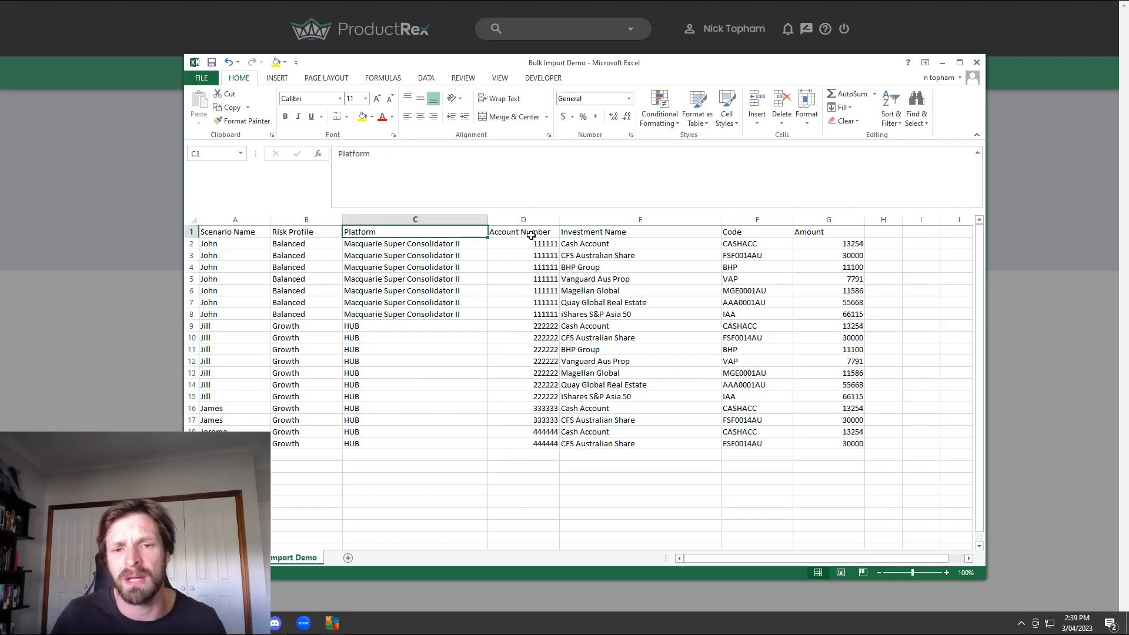
drag(523, 235, 846, 233)
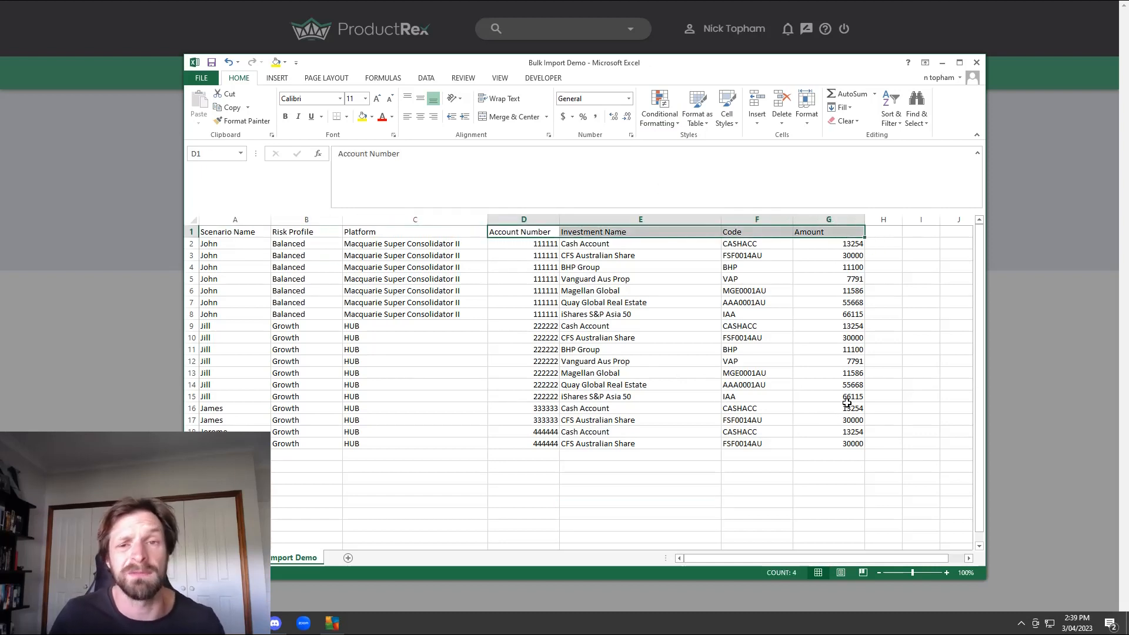
click(924, 419)
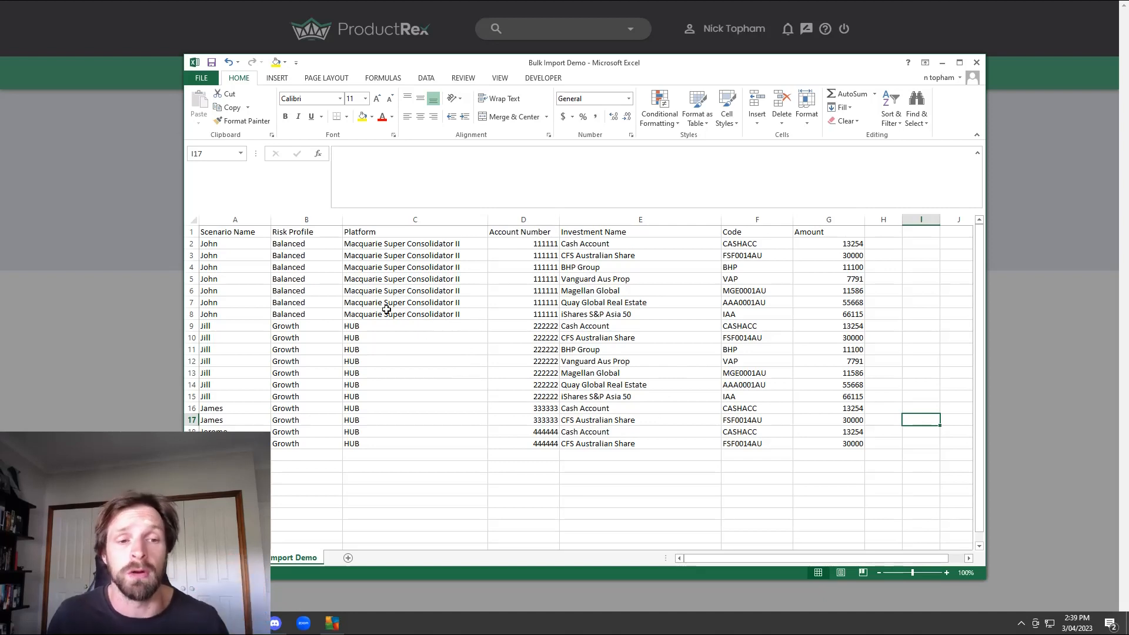
Step: Examine the Risk Profile values of all scenario rows, then move the workbook away from the ProductRex import screen
drag(308, 244, 289, 440)
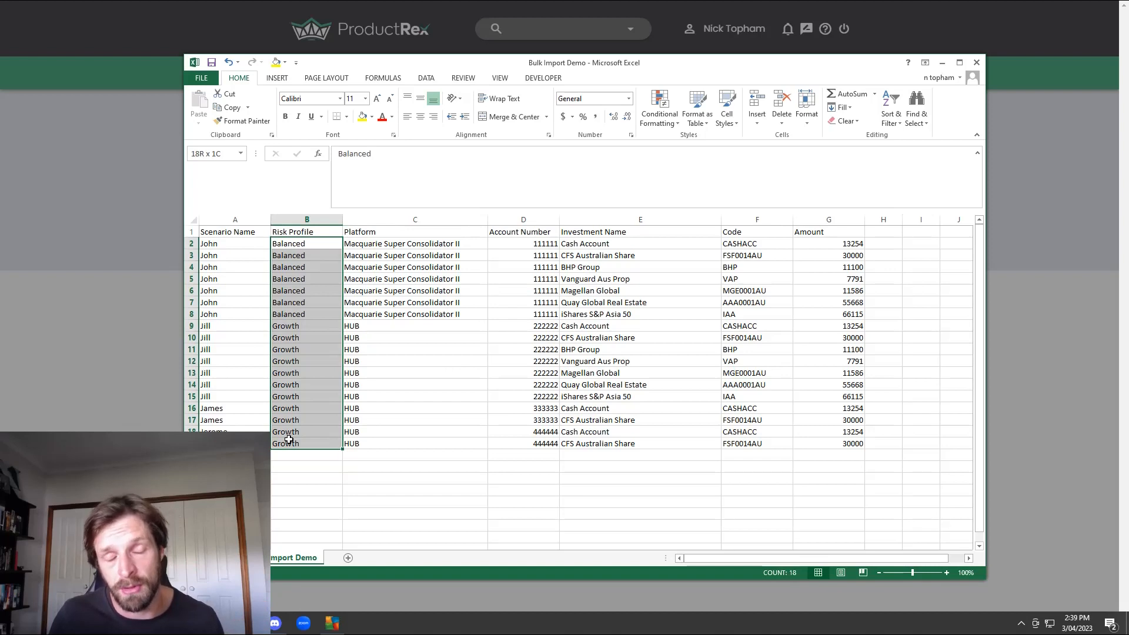
click(378, 507)
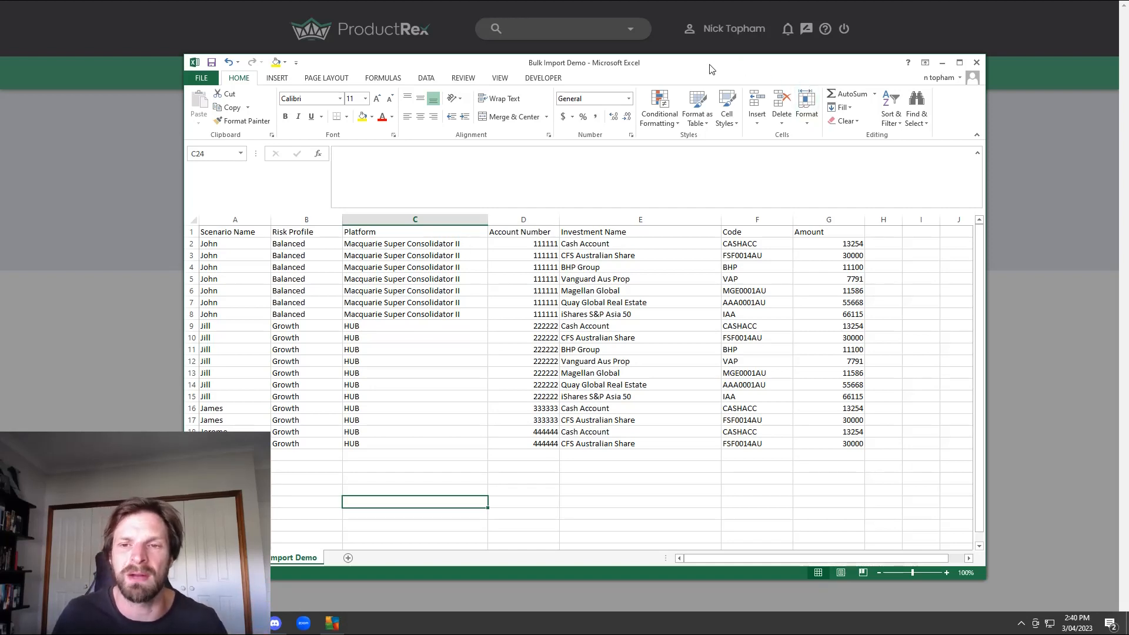
drag(642, 68, 1128, 132)
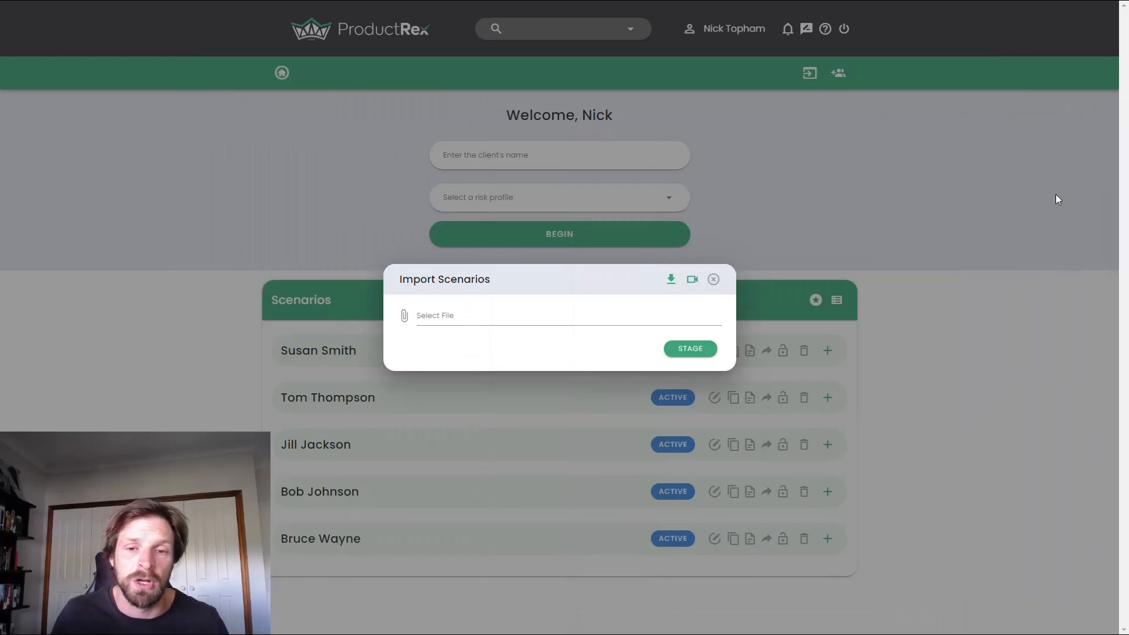
Step: Choose Bulk Import Demo.csv as the scenario import file and stage it
click(541, 319)
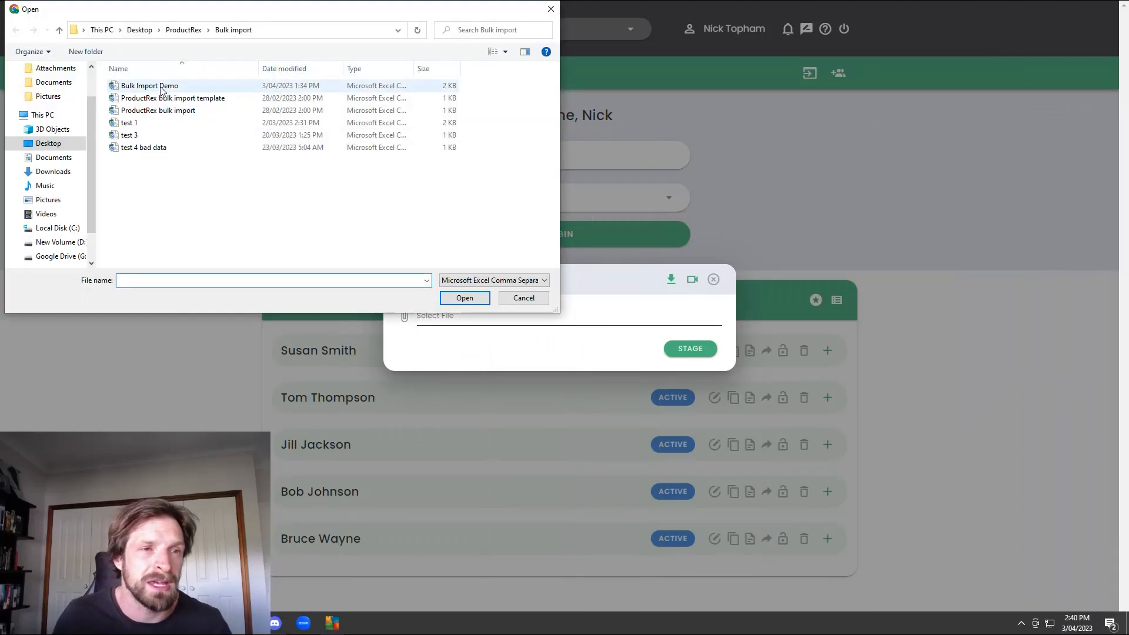
click(177, 87)
click(467, 287)
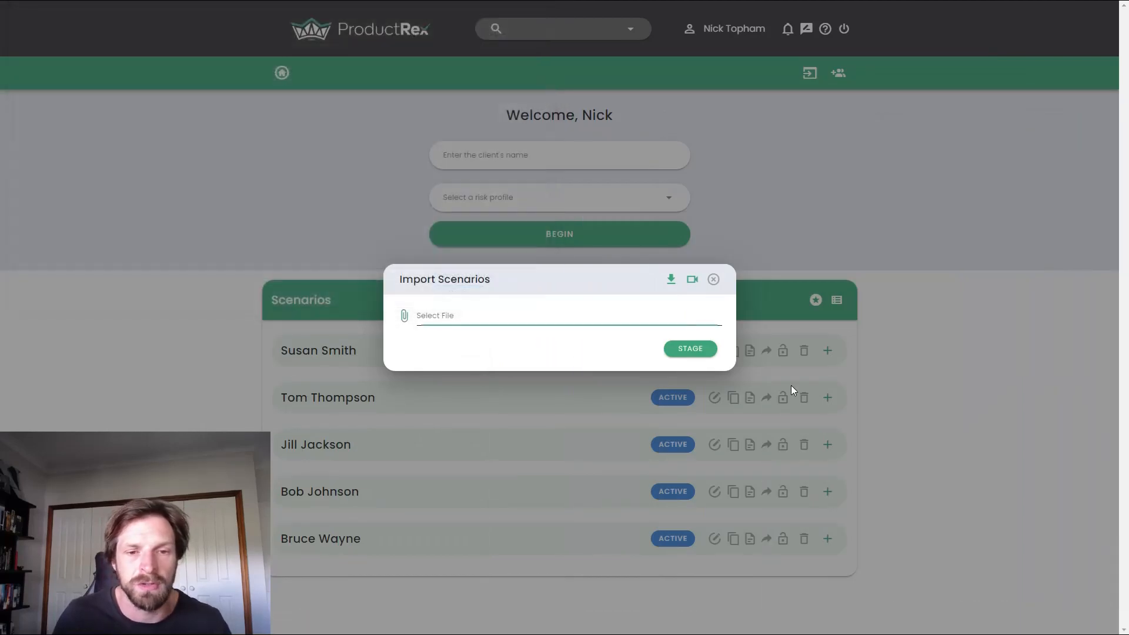
click(691, 356)
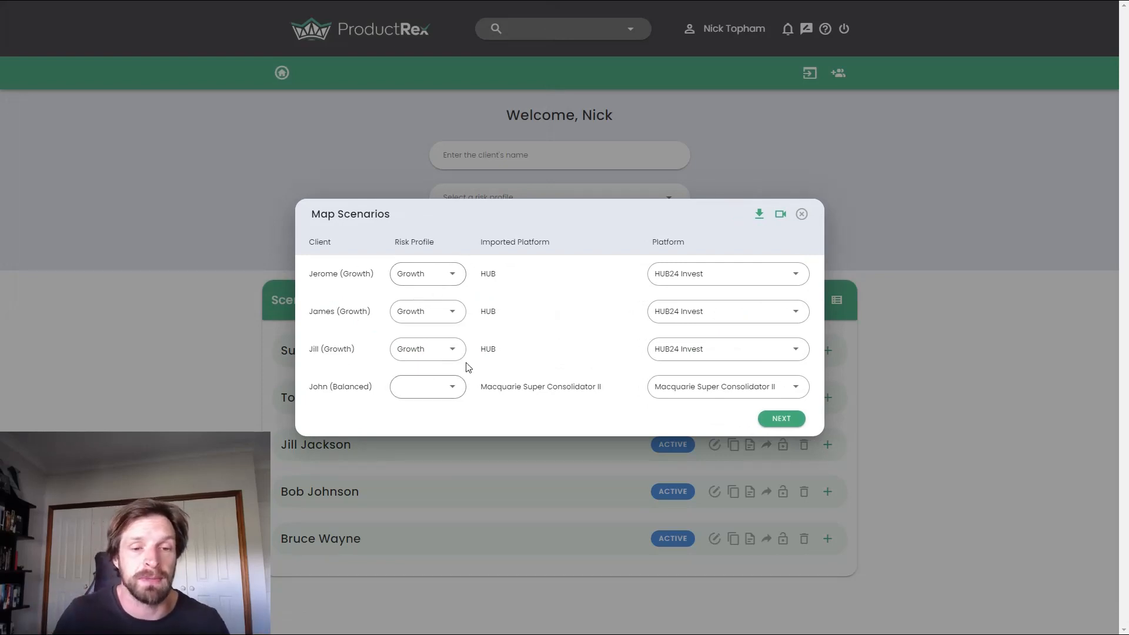
Step: Map the Balanced client to the Moderate risk profile and the first HUB client to HUB24 Super, and proceed with the mapping
click(455, 385)
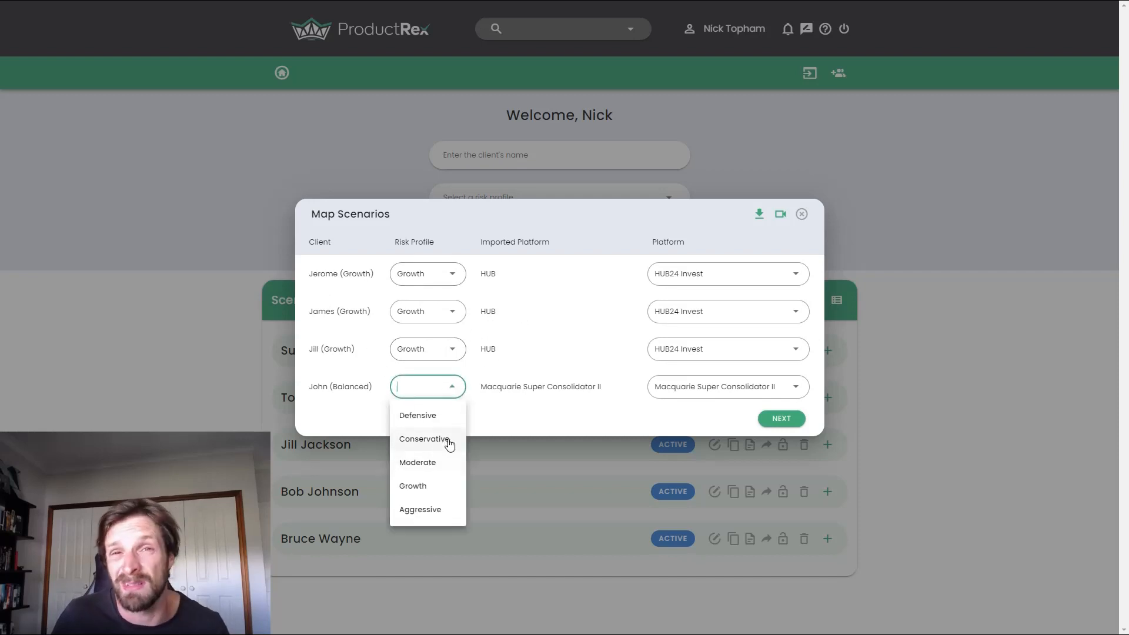
click(436, 461)
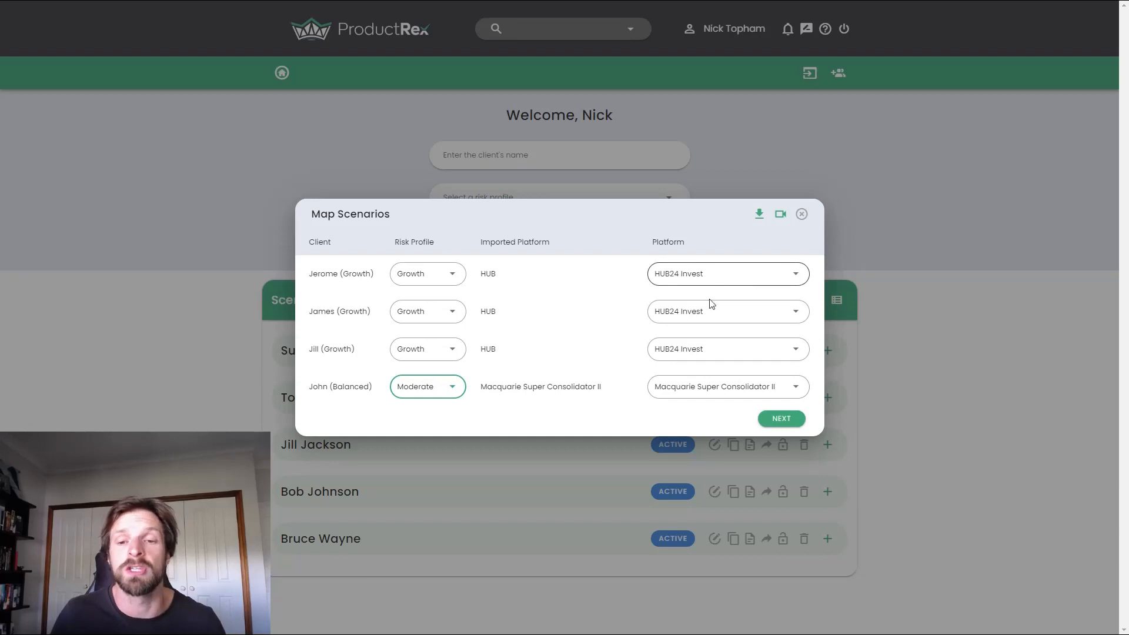
click(715, 272)
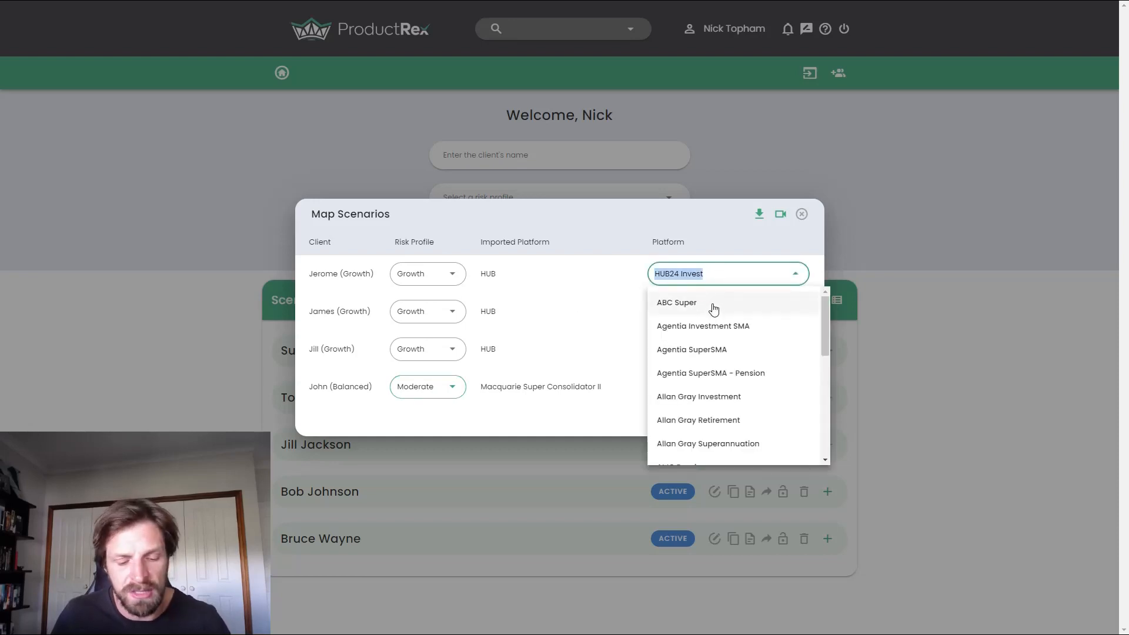
text(hub)
click(706, 352)
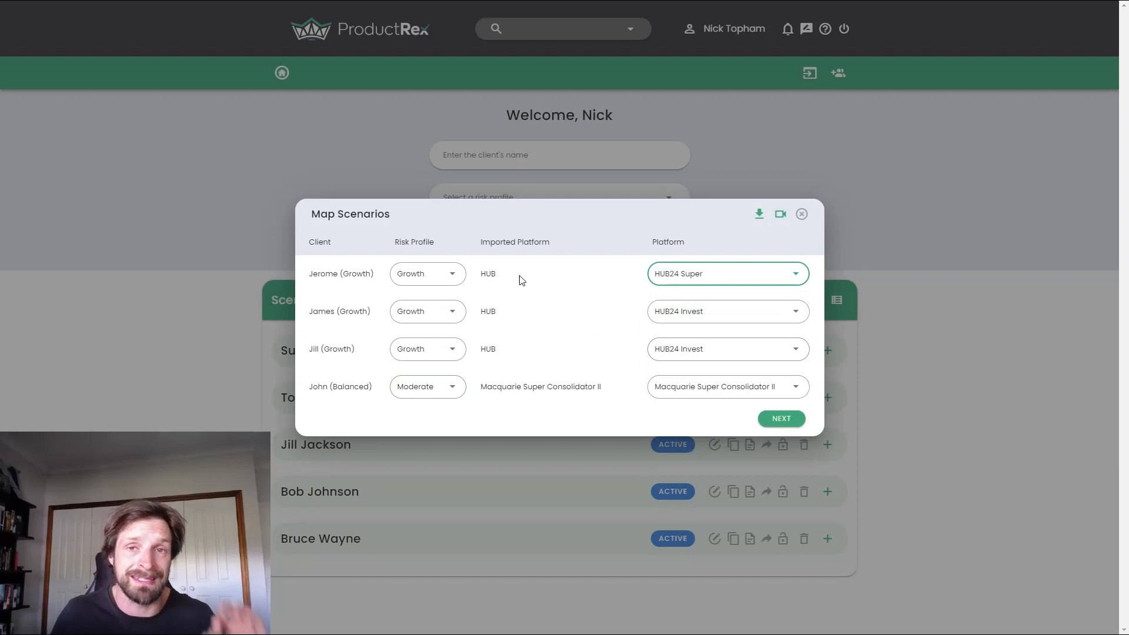
click(555, 267)
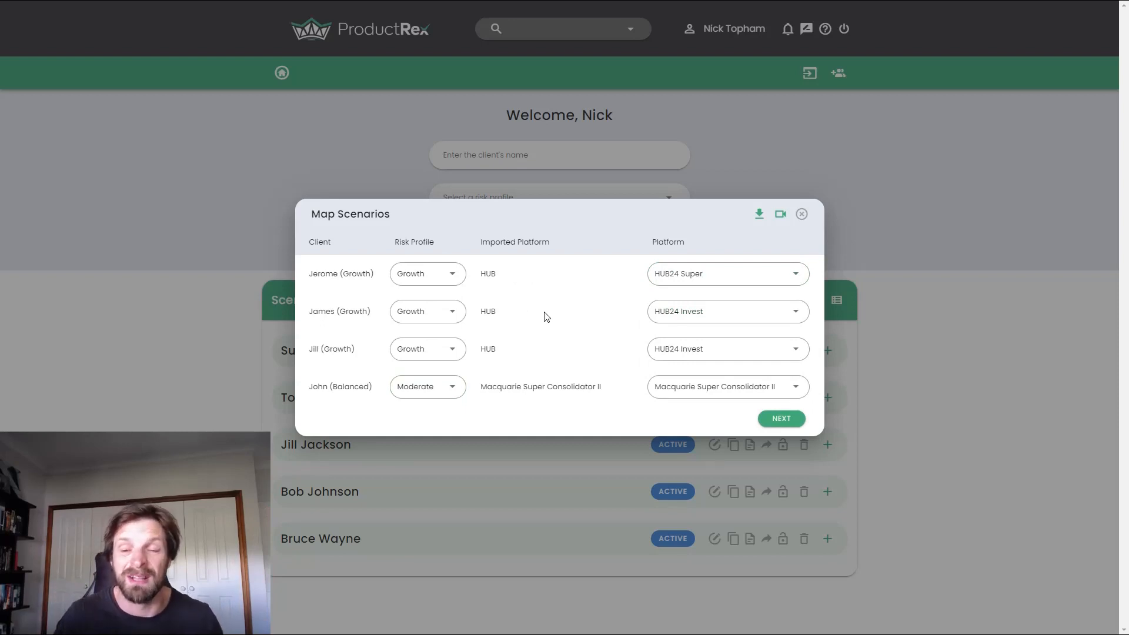
click(777, 418)
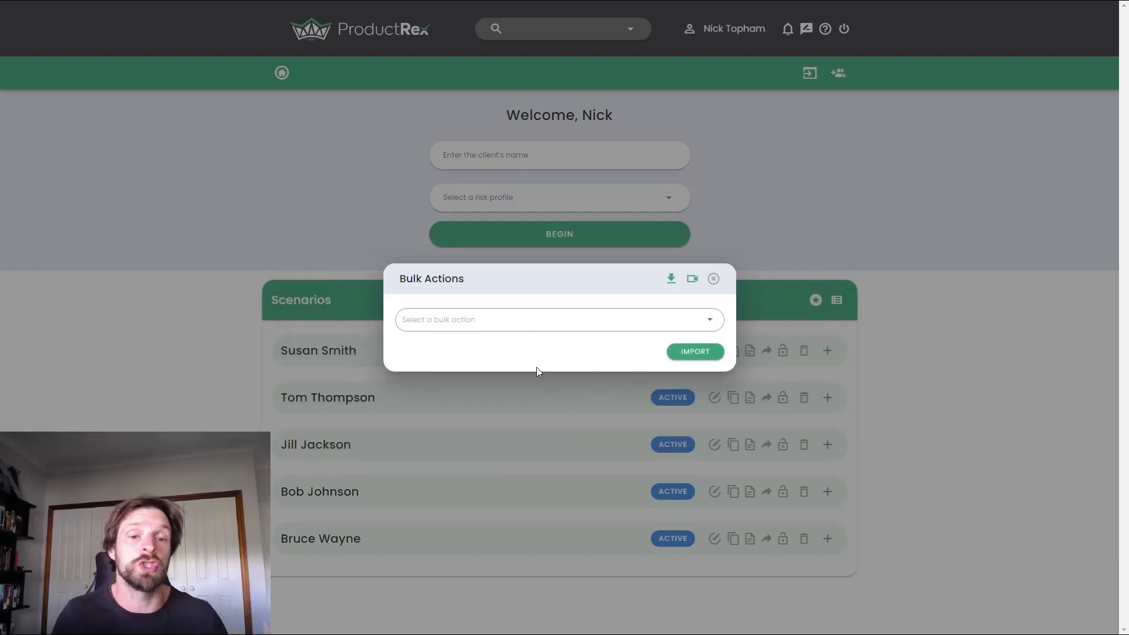
Step: Set up a Switch Investment bulk action from Quay Global Real Estate to Abacus Property Group
click(474, 321)
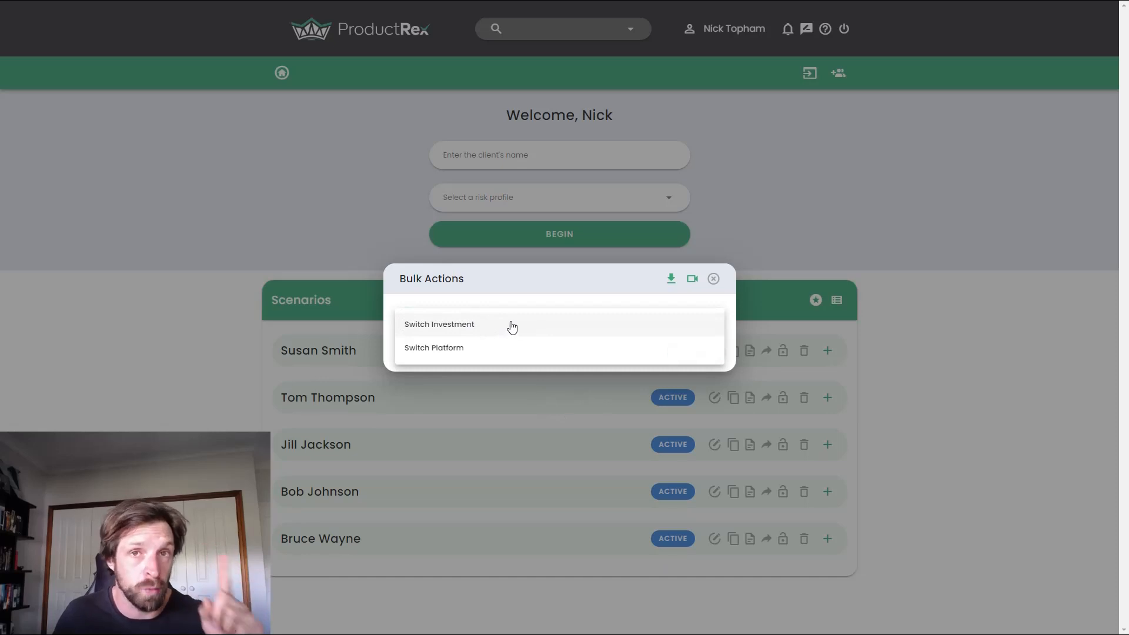
click(464, 331)
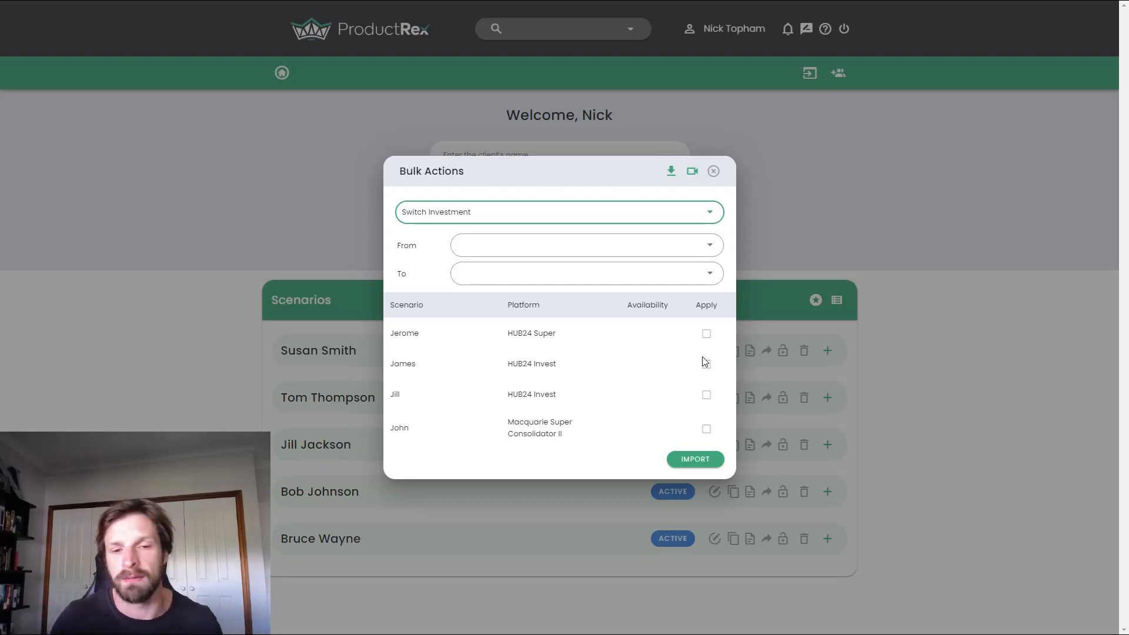
click(709, 244)
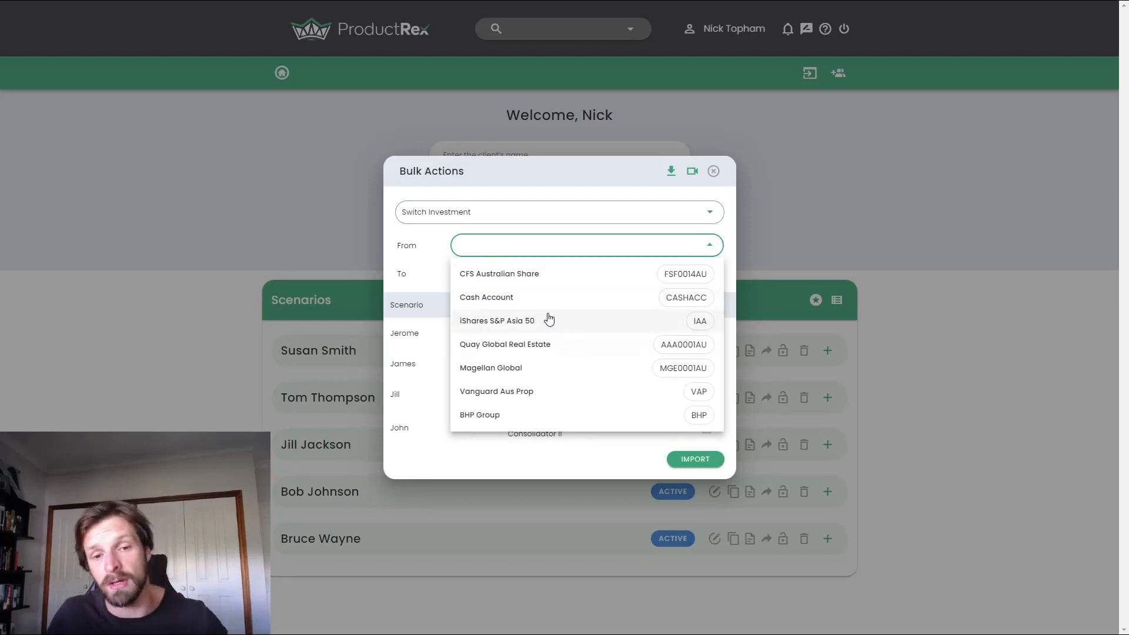
click(534, 349)
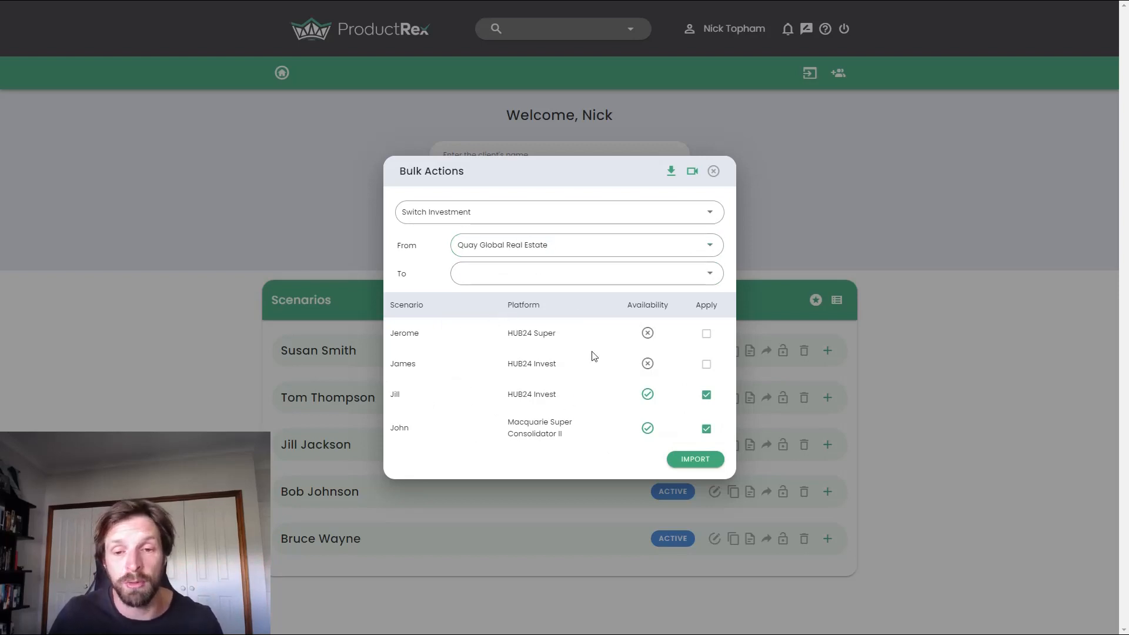
mouse_move(652, 337)
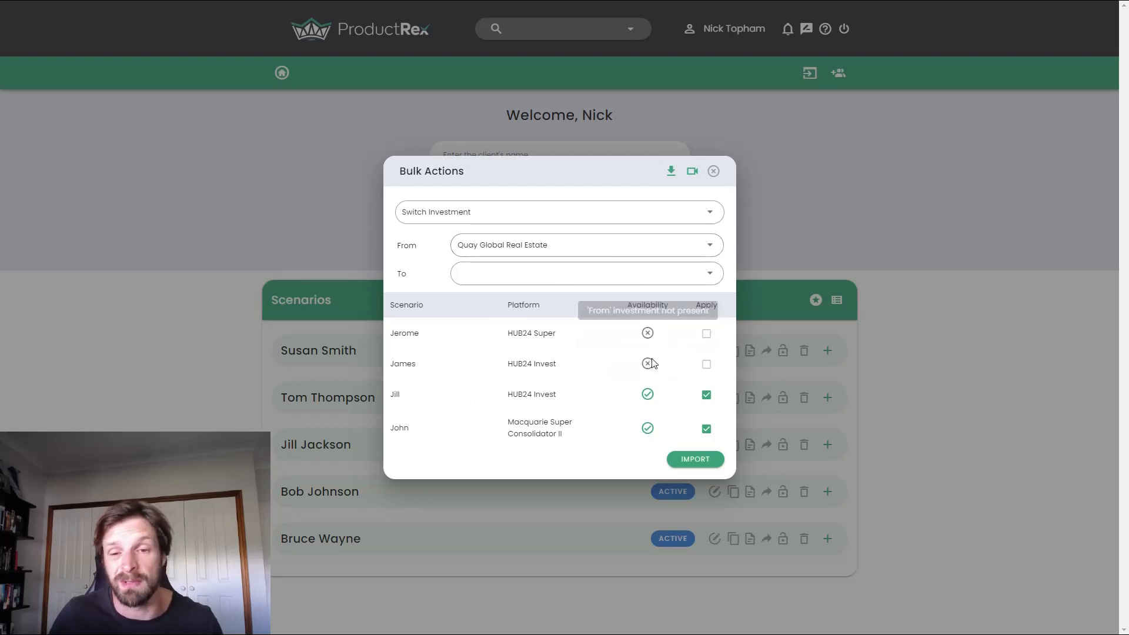
mouse_move(651, 366)
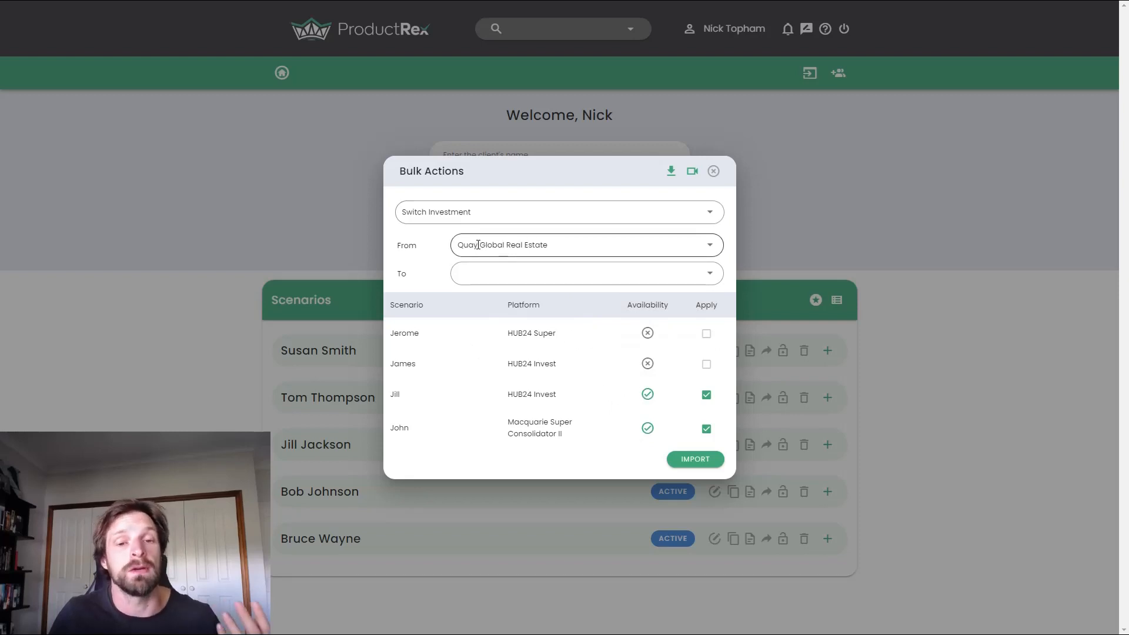
click(536, 276)
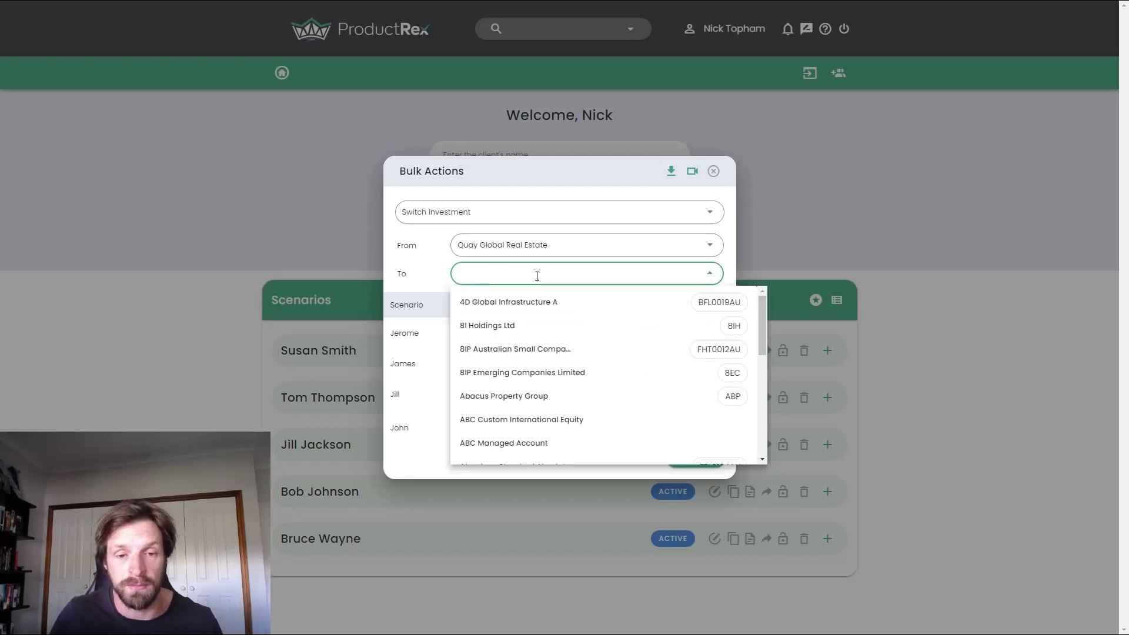
click(544, 395)
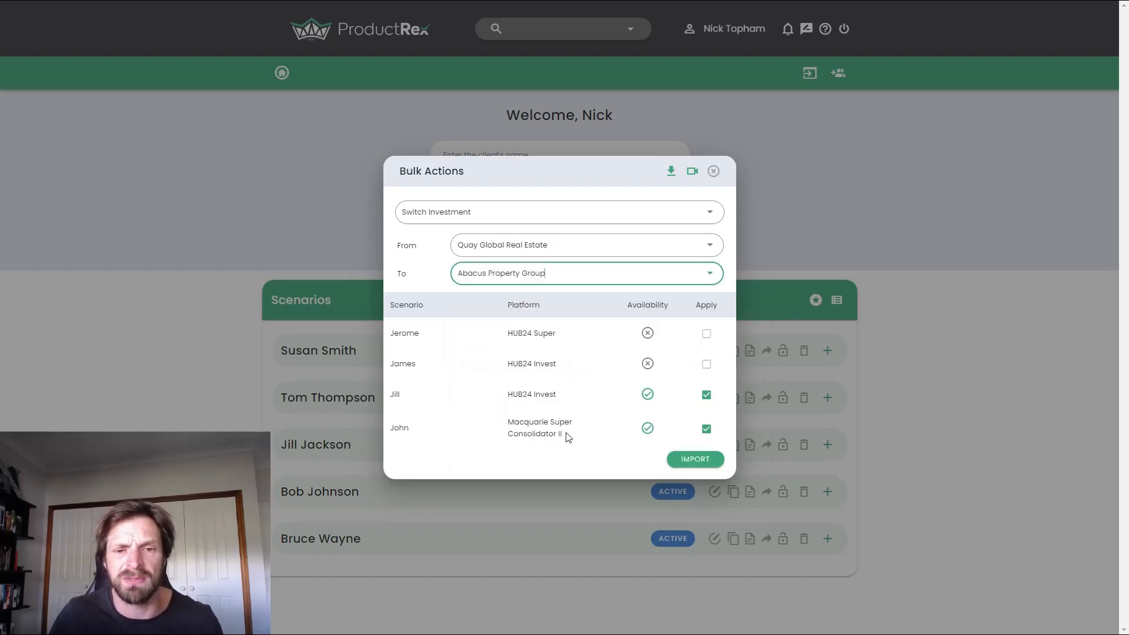
Step: Keep the investment switch applied to both scenarios where it is available, and import the scenarios
click(707, 396)
click(706, 396)
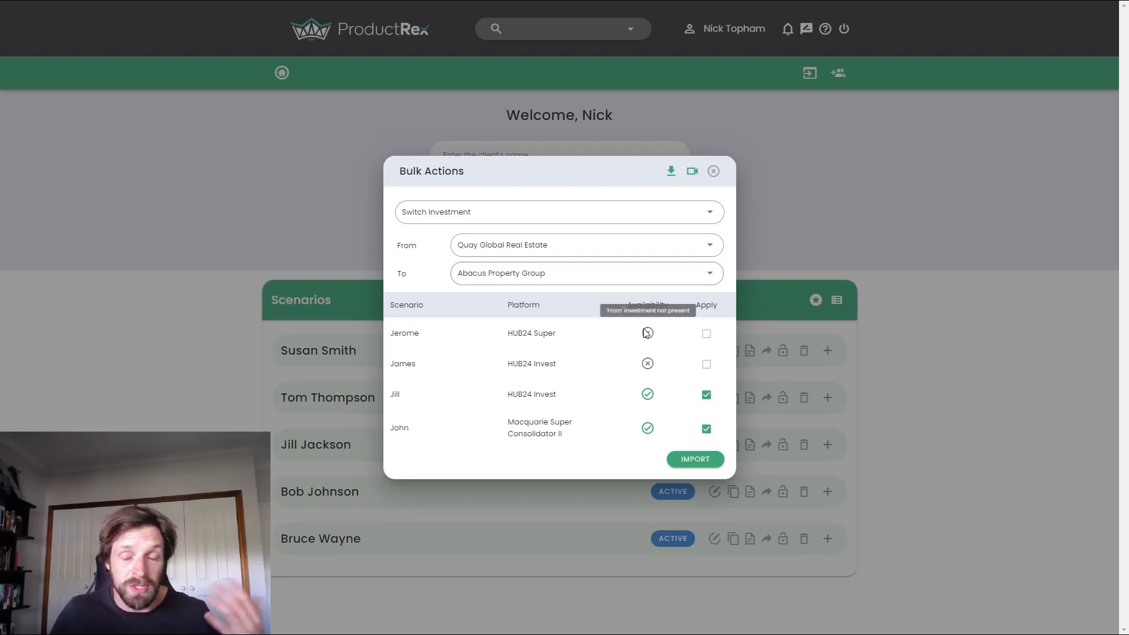
click(691, 463)
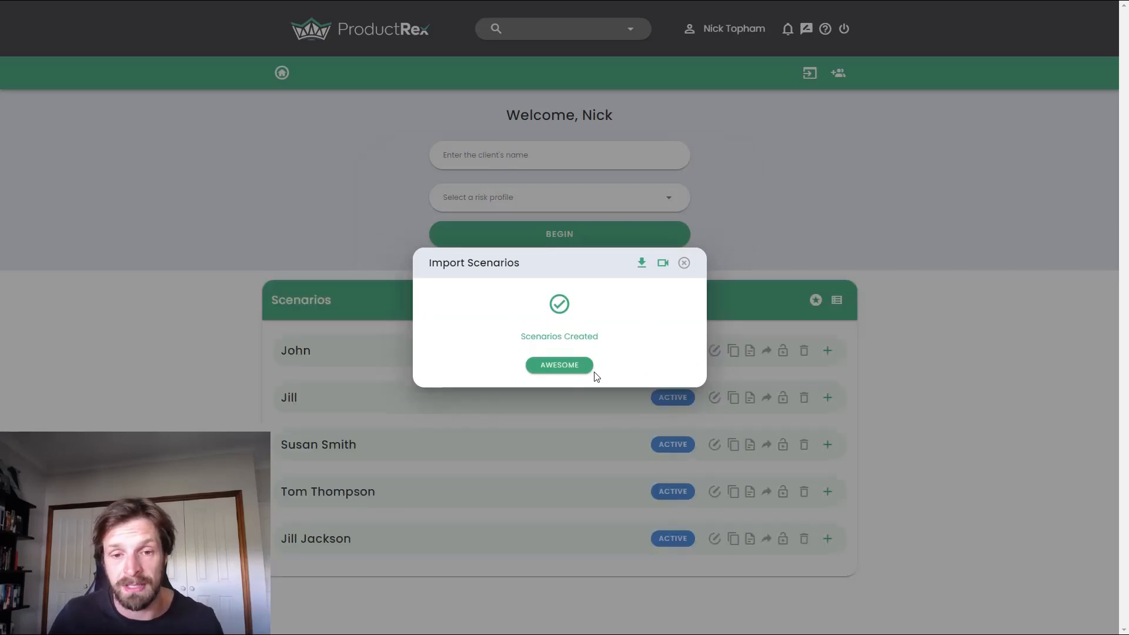
click(557, 366)
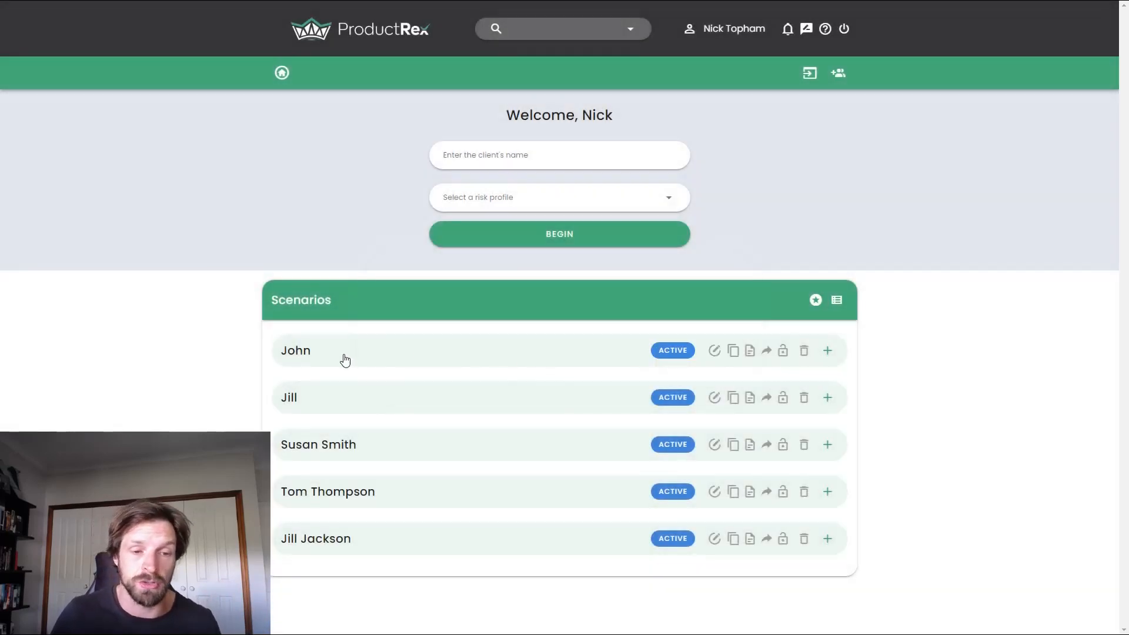
Step: Examine the investments of the recommended Macquarie Super Consolidator II platform in the first imported scenario, and return to the home page
click(389, 351)
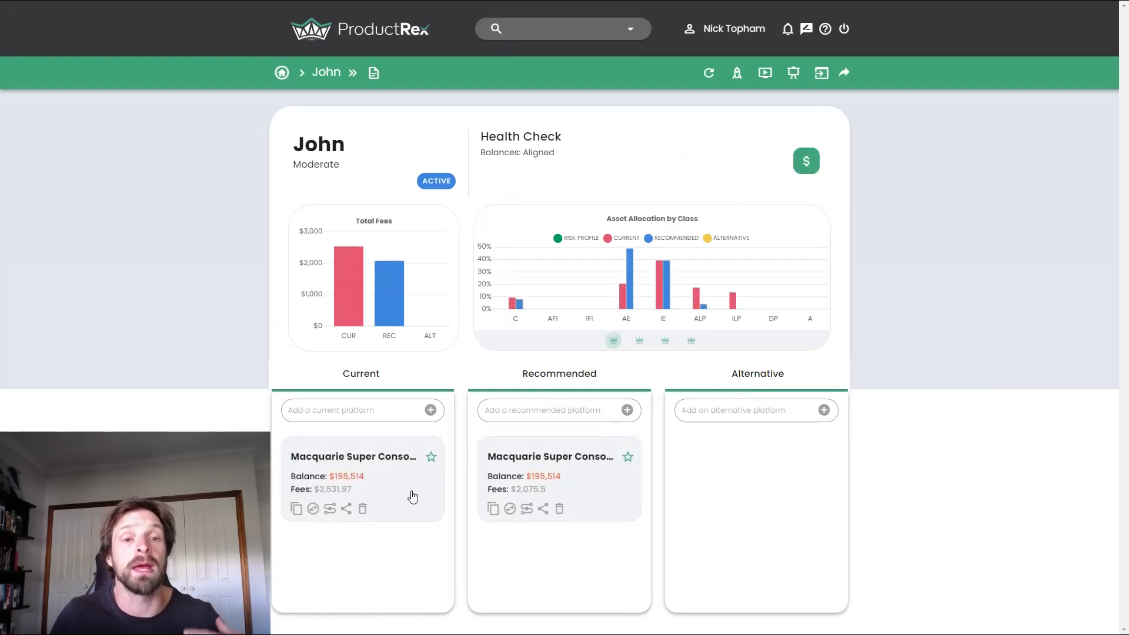
click(604, 494)
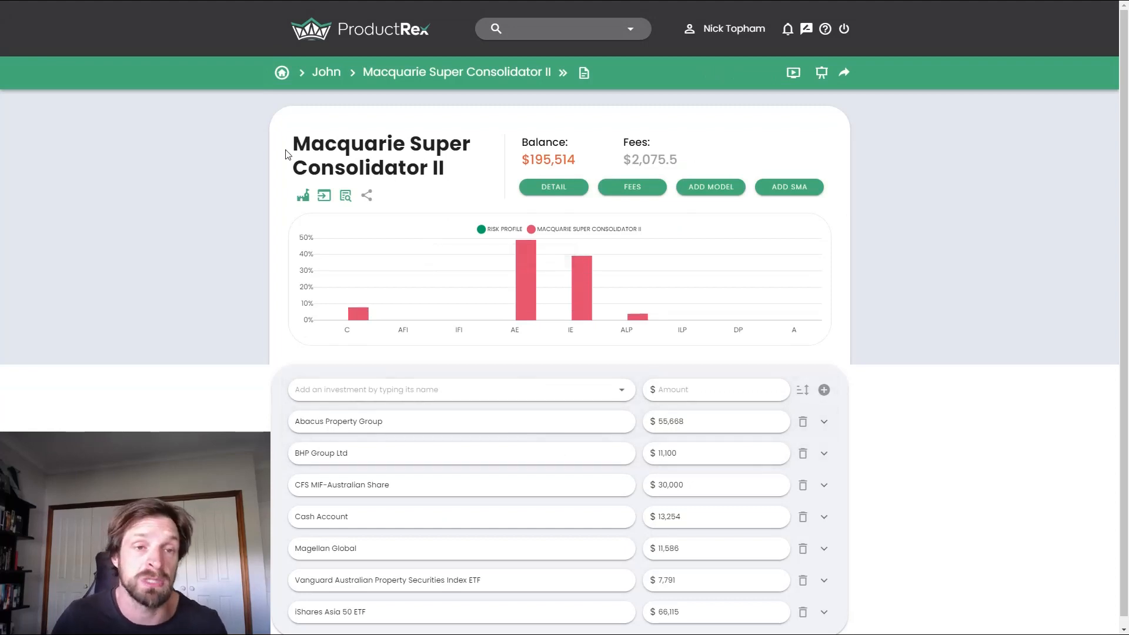
click(284, 76)
Step: Start another scenario import and stage Bulk Import Demo.csv again
click(835, 86)
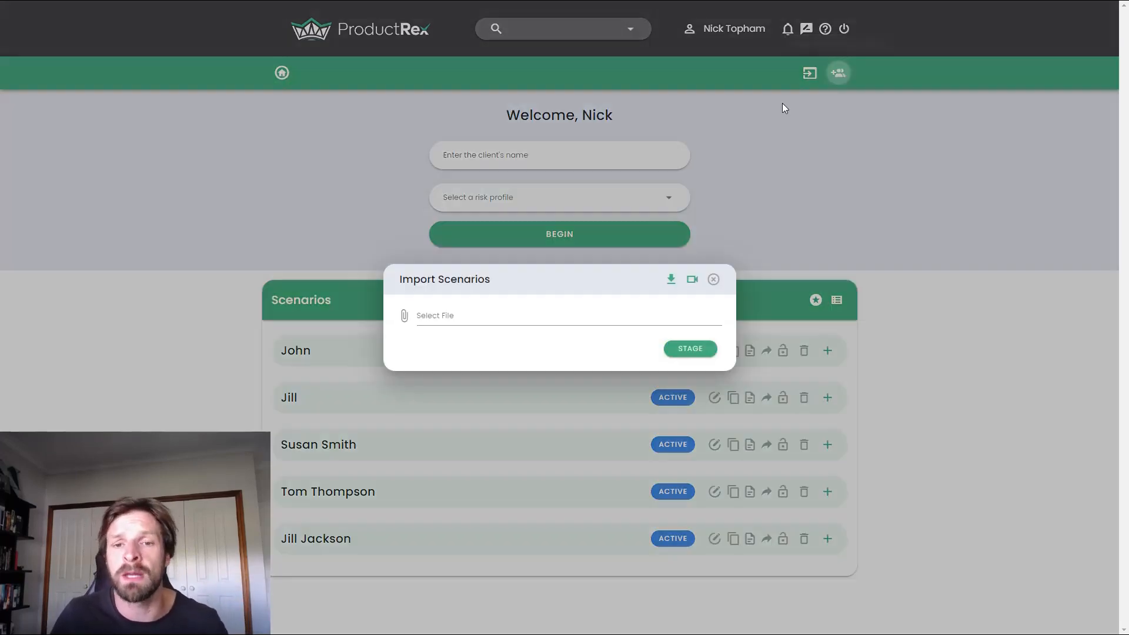
click(457, 313)
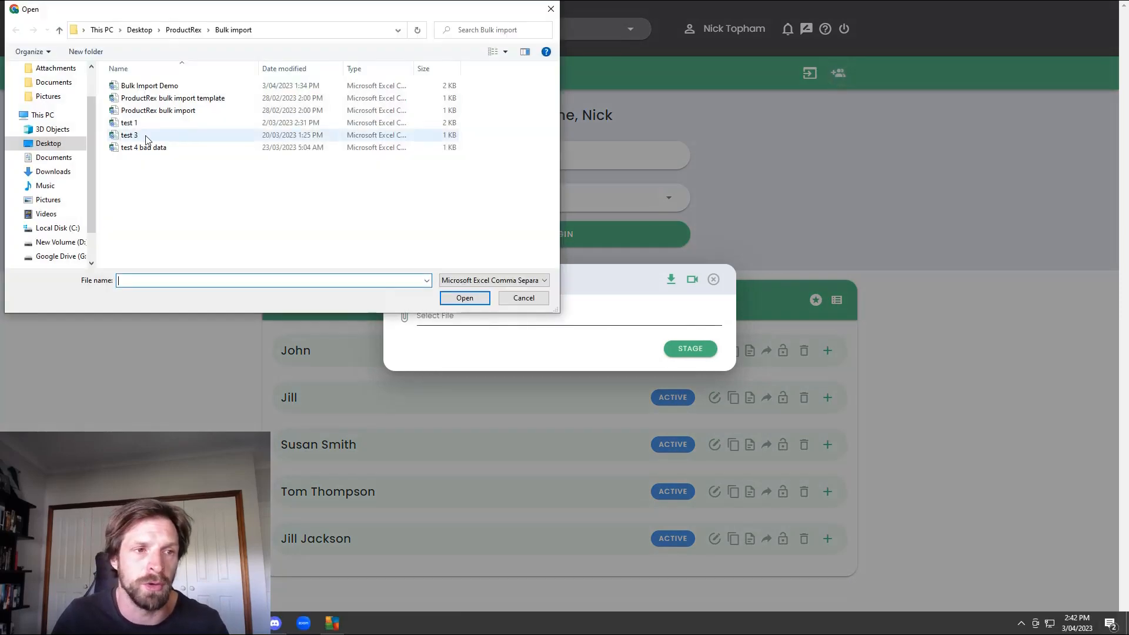
click(149, 85)
click(465, 298)
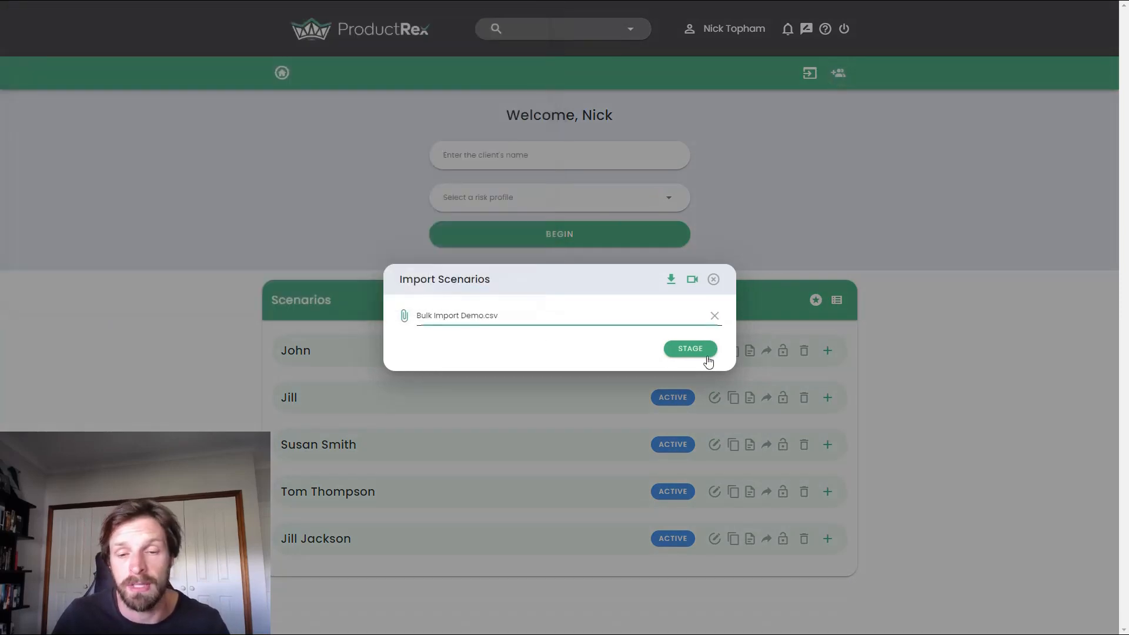
click(689, 348)
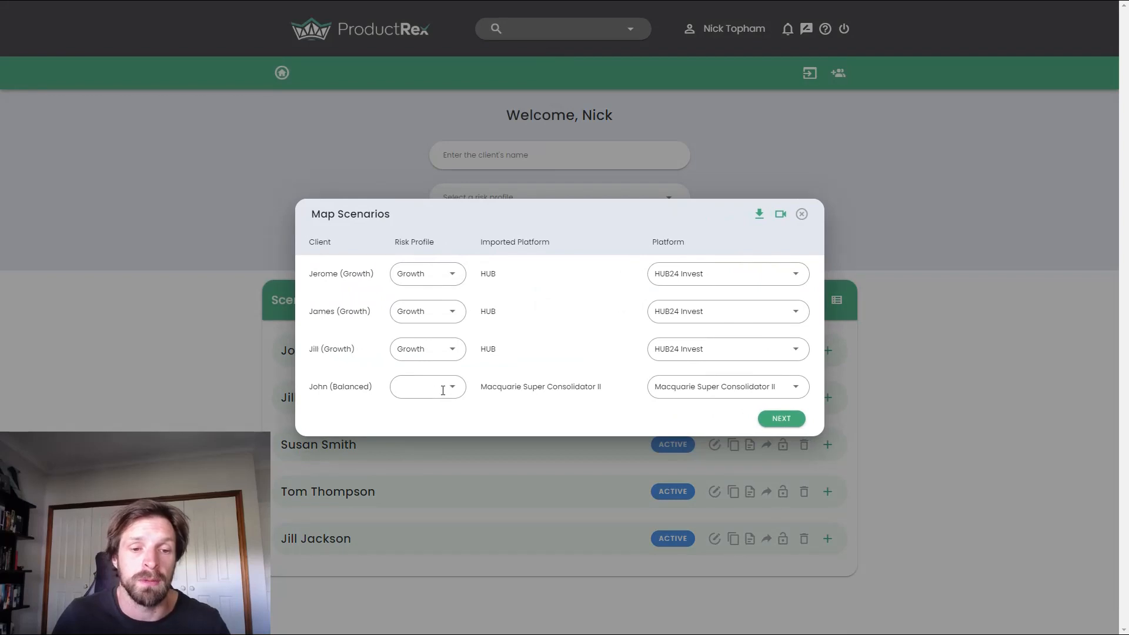
Step: Map the Balanced client's risk profile to Conservative and continue from scenario mapping to the bulk actions
click(448, 388)
click(440, 436)
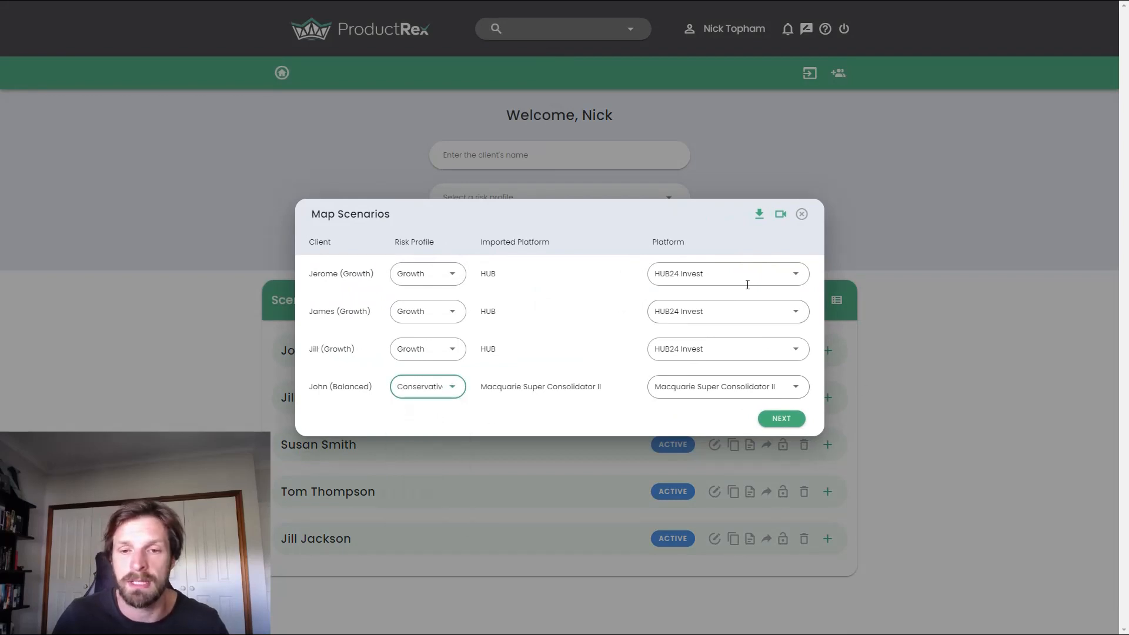
click(782, 419)
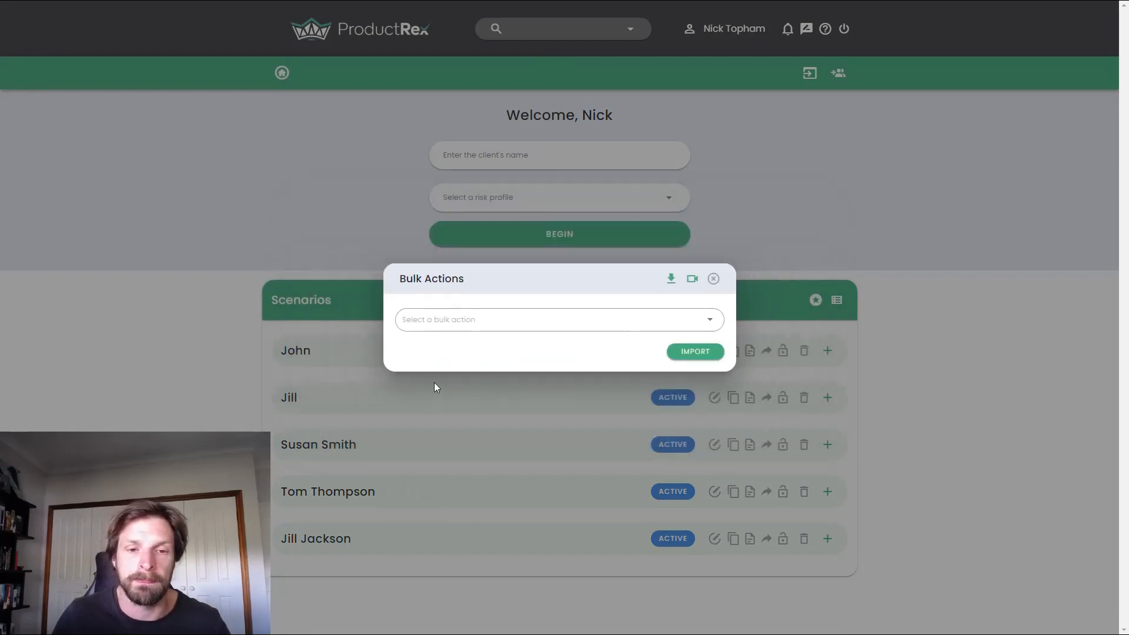
Step: Set up a Switch Platform bulk action from HUB24 Invest to Agentia Investment SMA and from Macquarie Super Consolidator II to Agentia SuperSMA
click(500, 328)
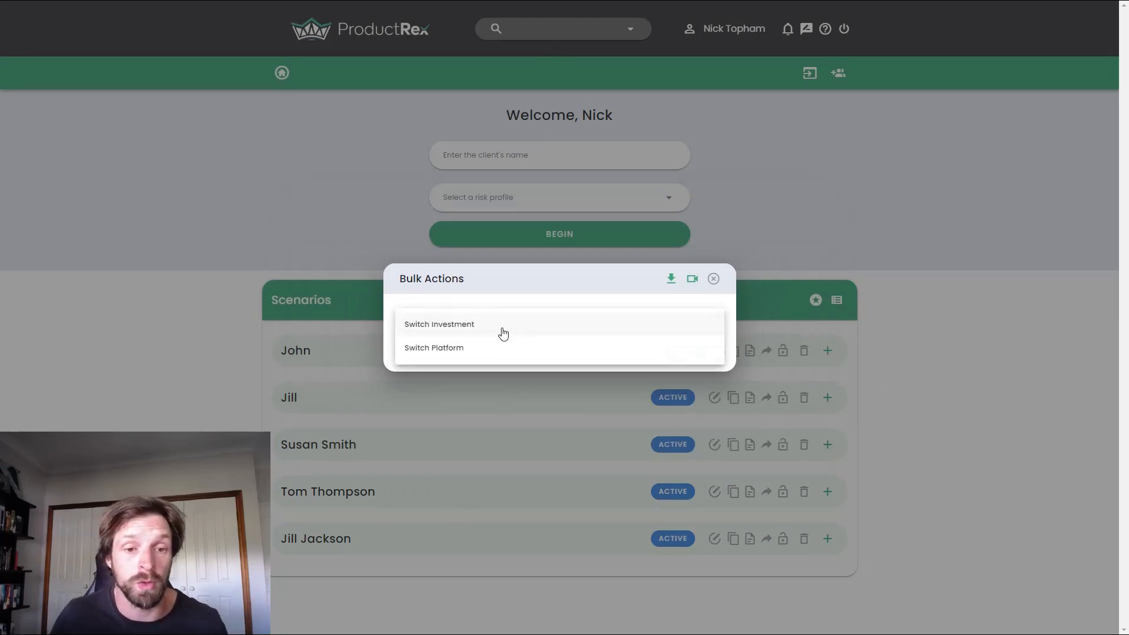
click(464, 351)
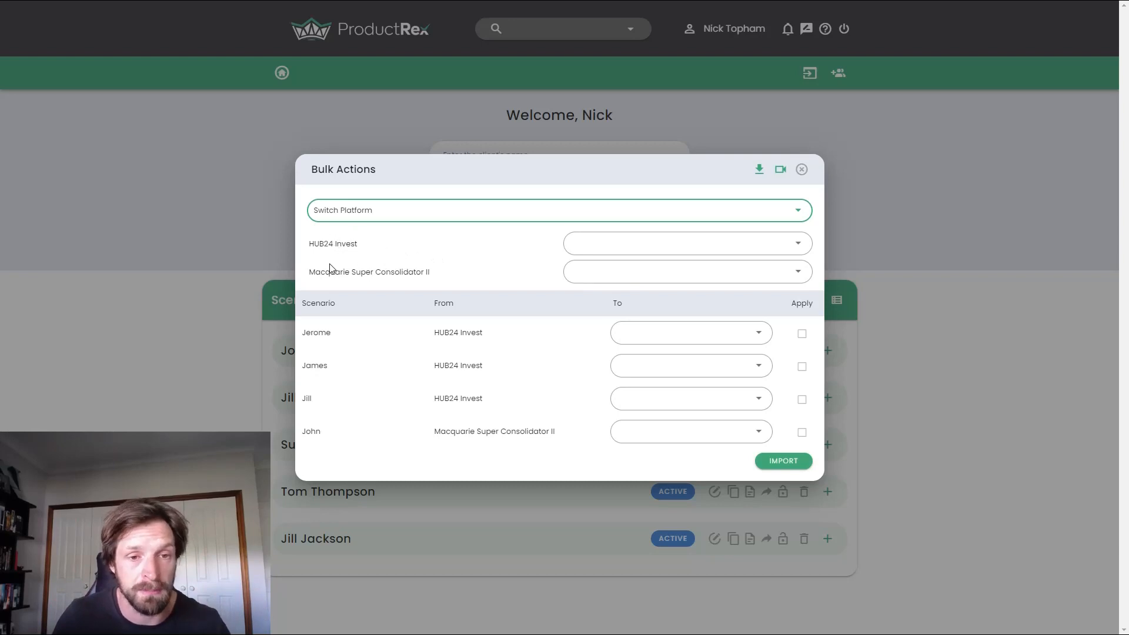
click(669, 243)
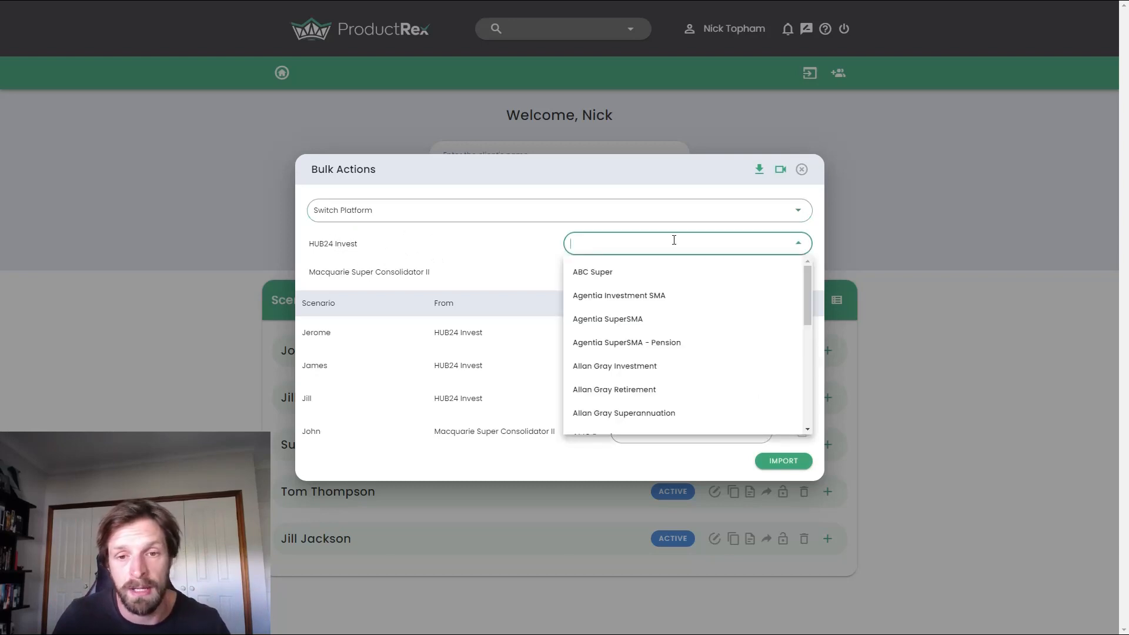
click(650, 296)
click(646, 269)
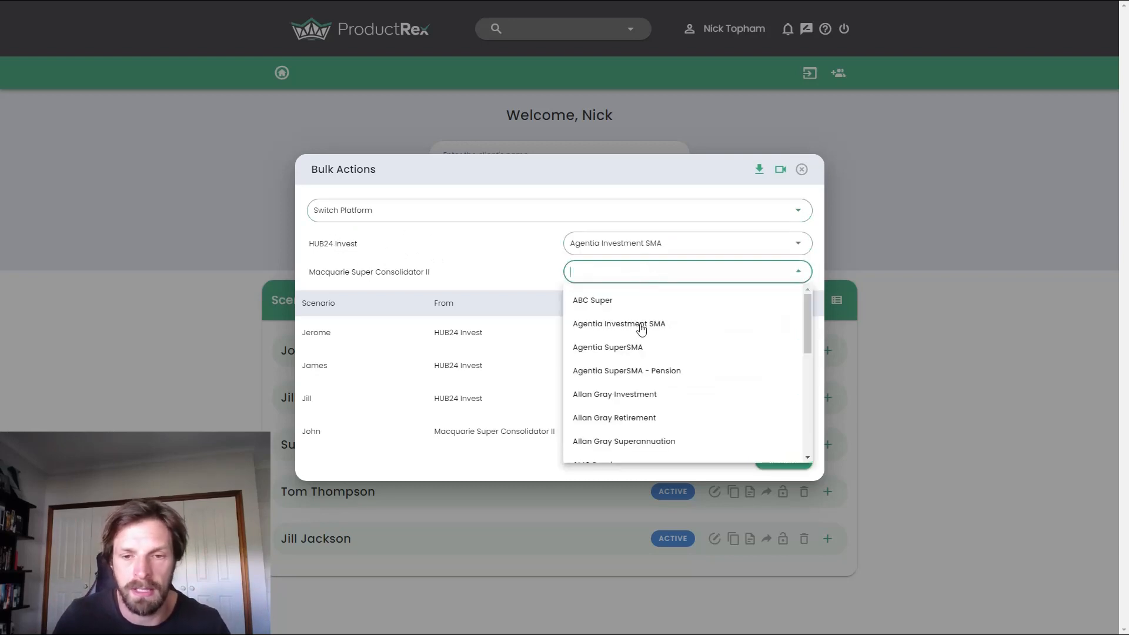
click(639, 346)
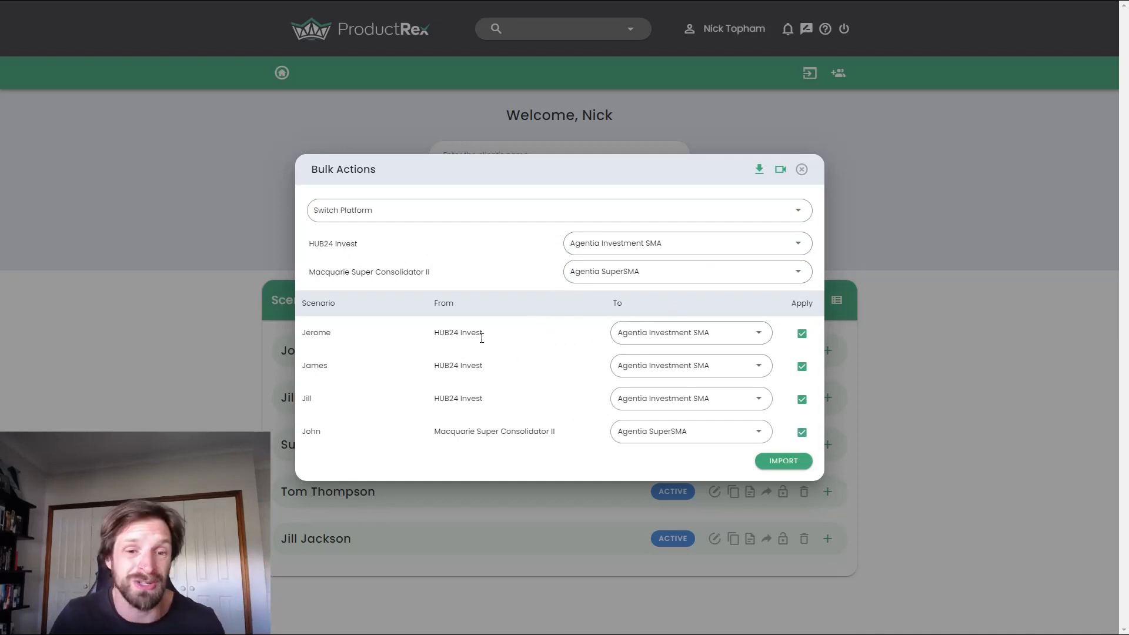
Step: Check the alternative platforms for the first scenario, keep Agentia Investment SMA, and import all four scenarios with the platform switch applied
click(741, 334)
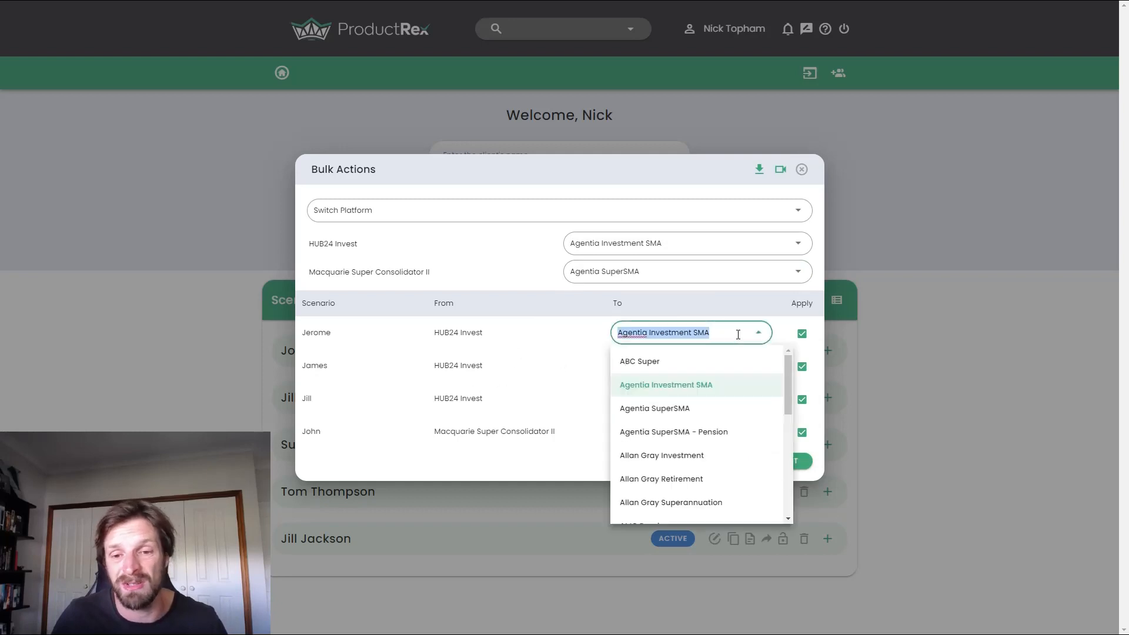
click(542, 340)
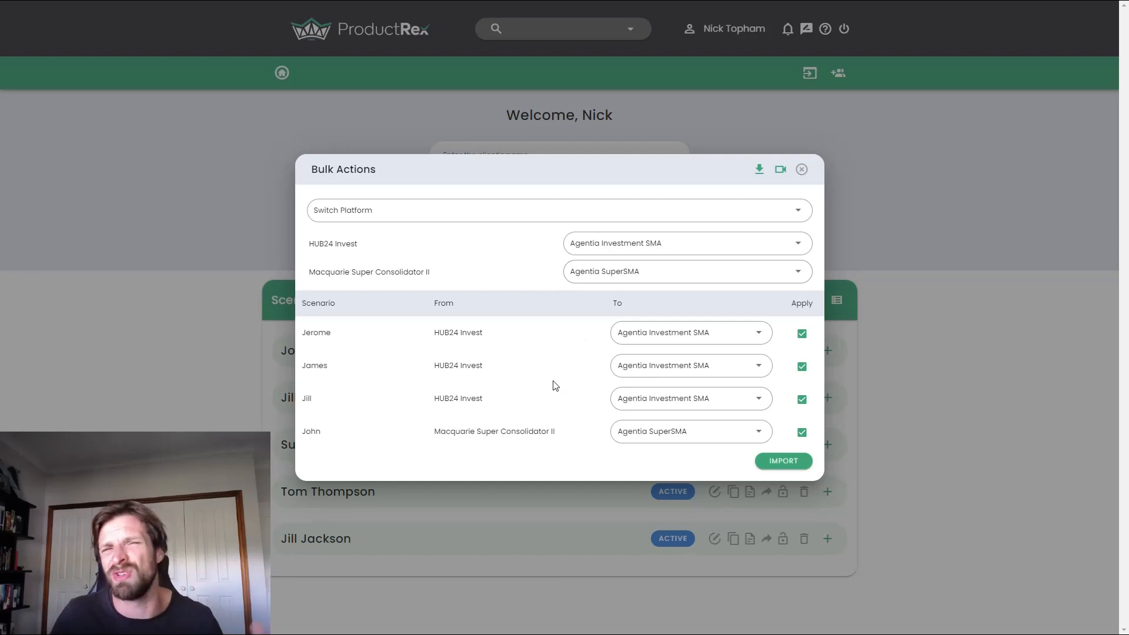
click(790, 463)
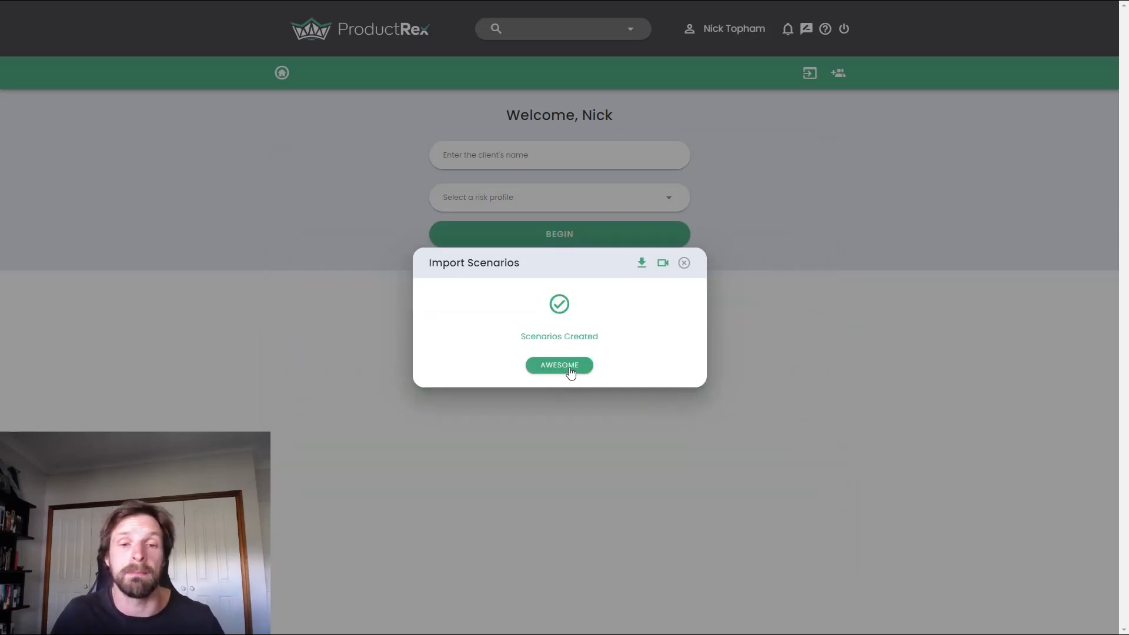
click(568, 370)
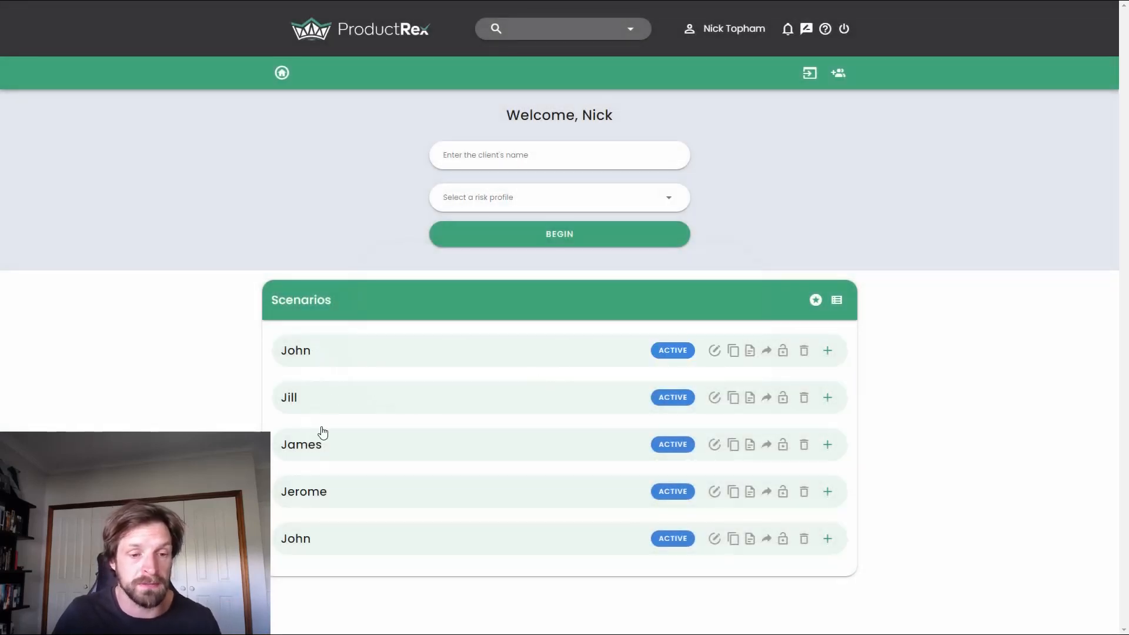
Step: Examine the current and recommended platforms of the second scenario in the list, and return to the home page
click(396, 403)
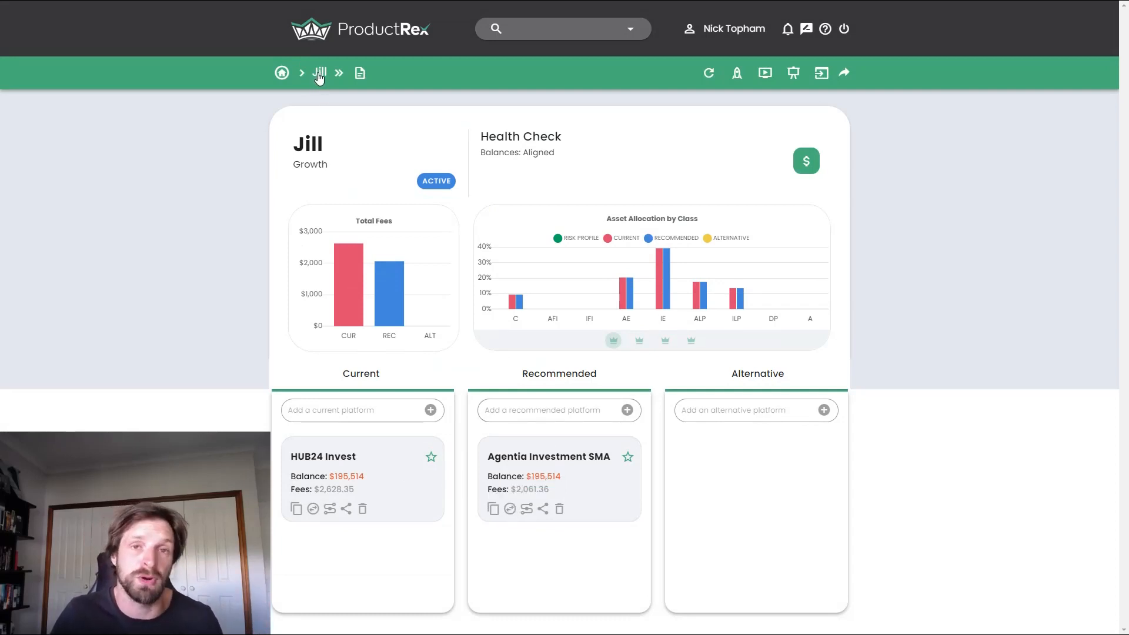
click(283, 73)
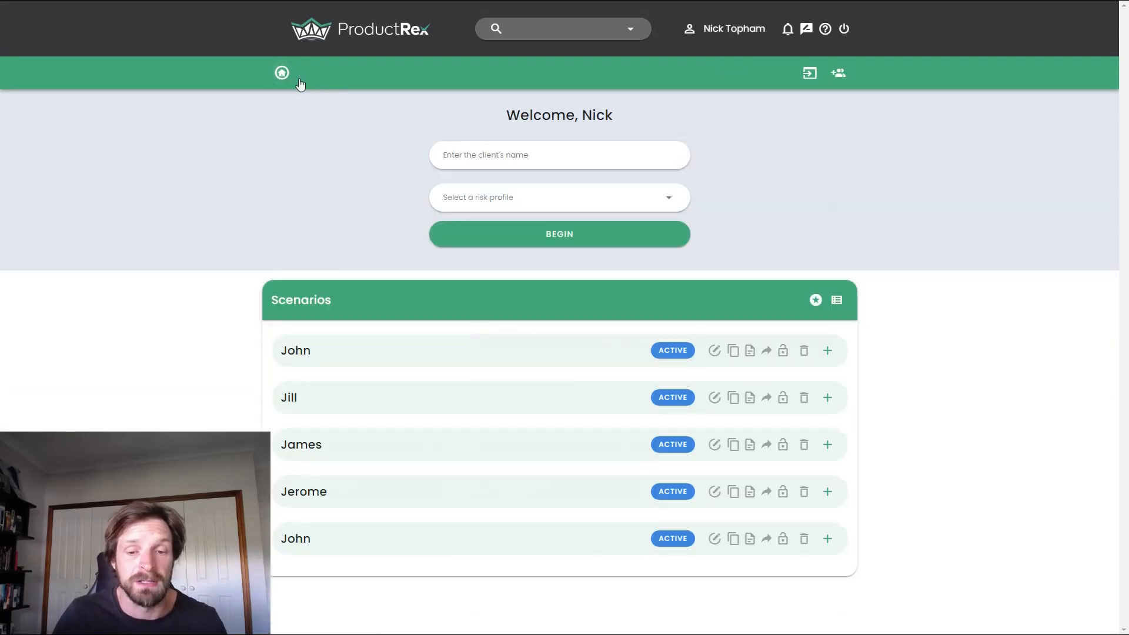
Step: Start another bulk scenario import
click(837, 75)
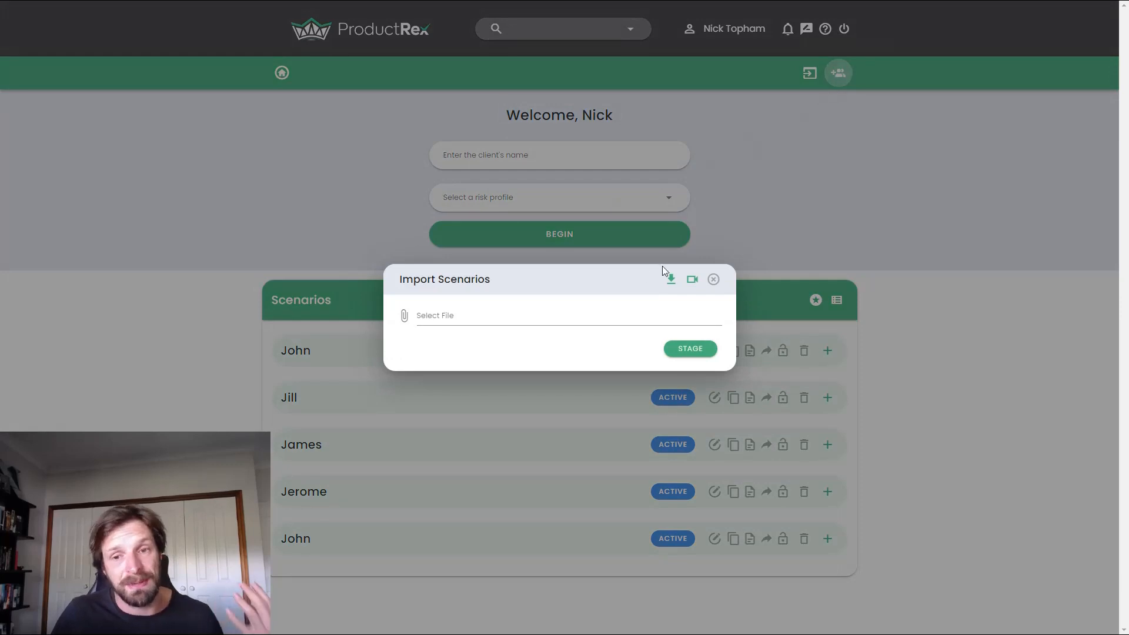